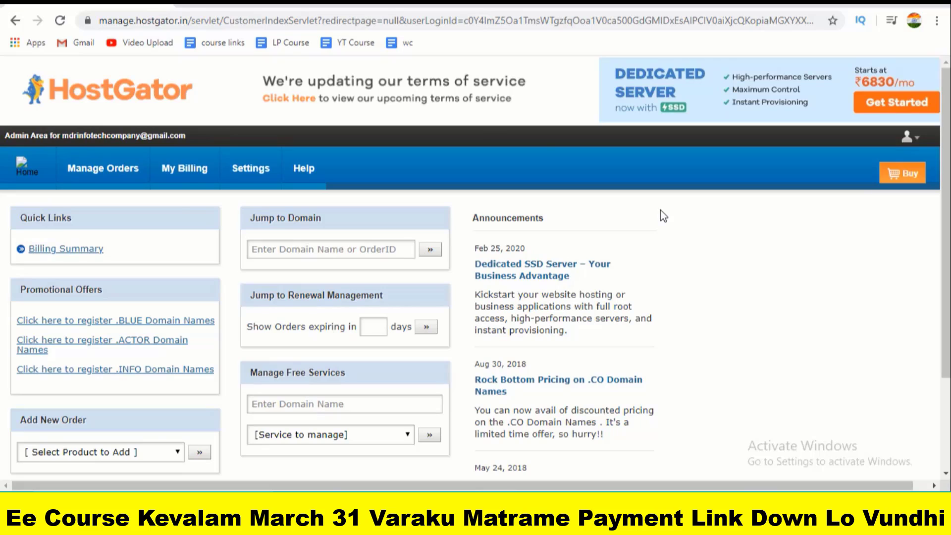
- Open the mdrinfotech.com hosting order and launch its cPanel login page on port 2082
{"action": "mouse_move", "coordinate": [87, 171]}
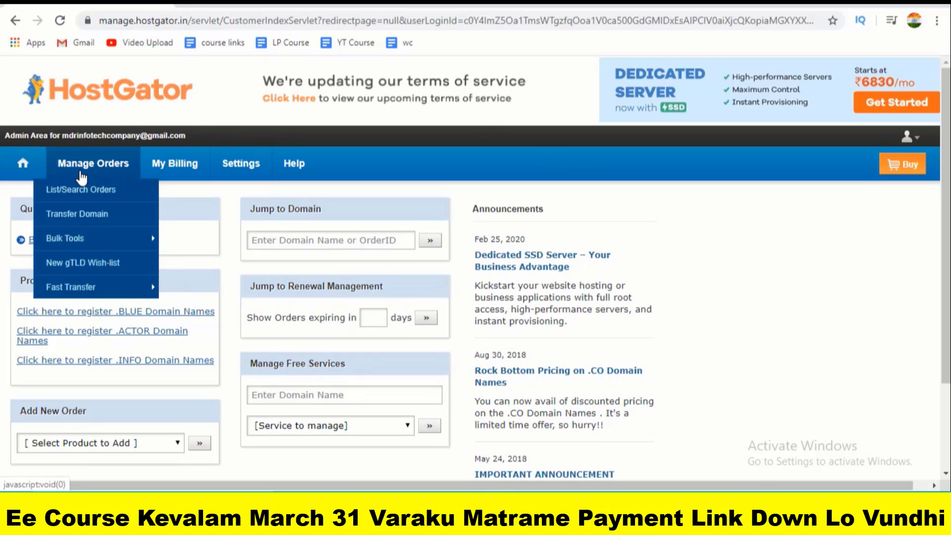
{"action": "left_click", "coordinate": [91, 196]}
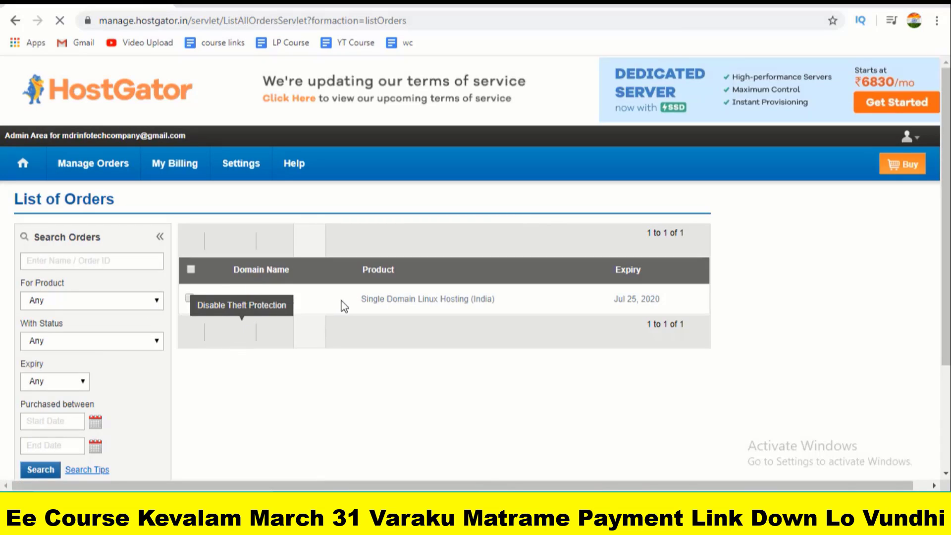
{"action": "left_click", "coordinate": [263, 300]}
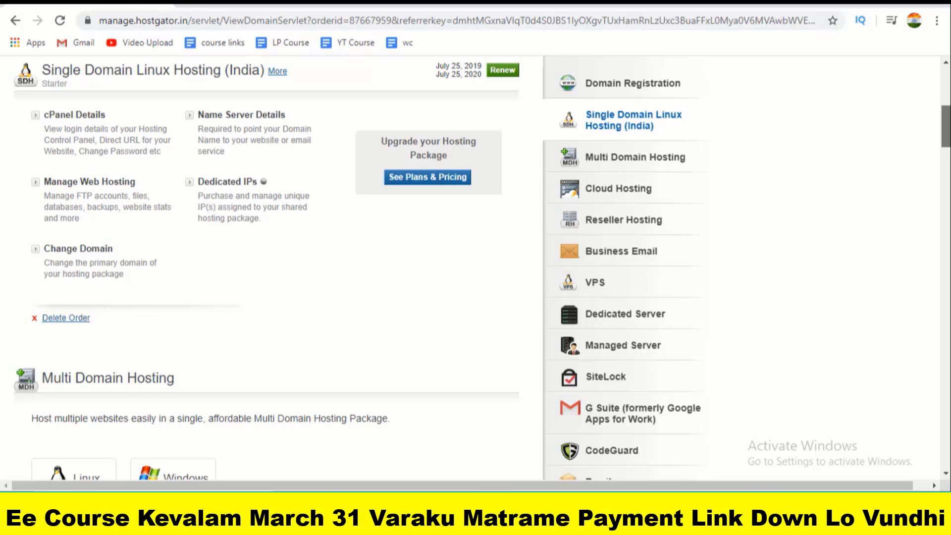
{"action": "scroll", "coordinate": [268, 267], "scroll_direction": "up", "scroll_amount": 2}
{"action": "mouse_move", "coordinate": [945, 125]}
{"action": "left_mouse_down"}
{"action": "mouse_move", "coordinate": [945, 100]}
{"action": "mouse_move", "coordinate": [945, 123]}
{"action": "left_mouse_up"}
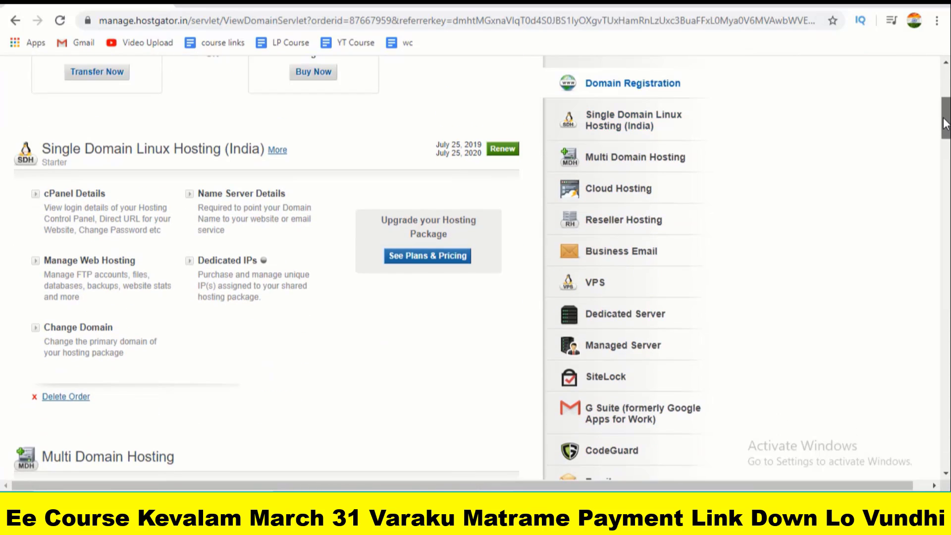
{"action": "left_click", "coordinate": [74, 196]}
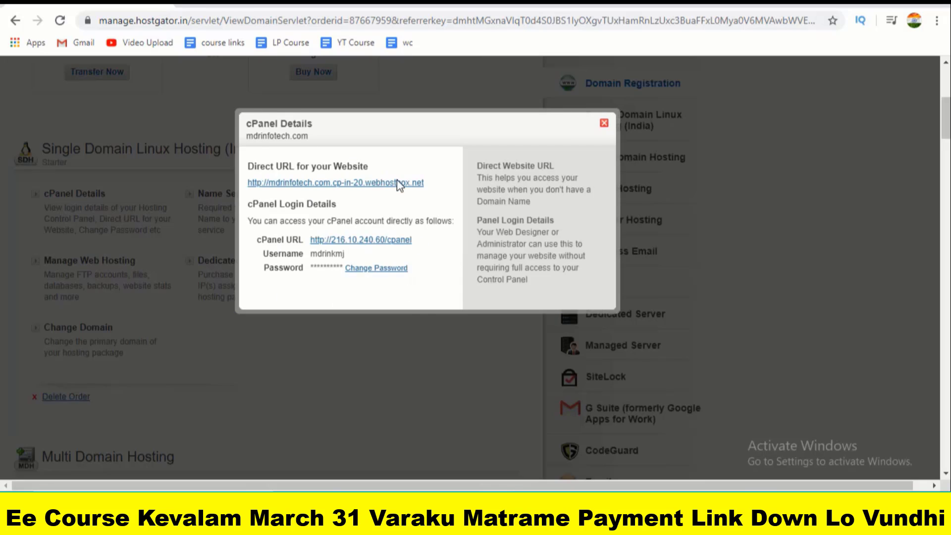
{"action": "left_click", "coordinate": [345, 242]}
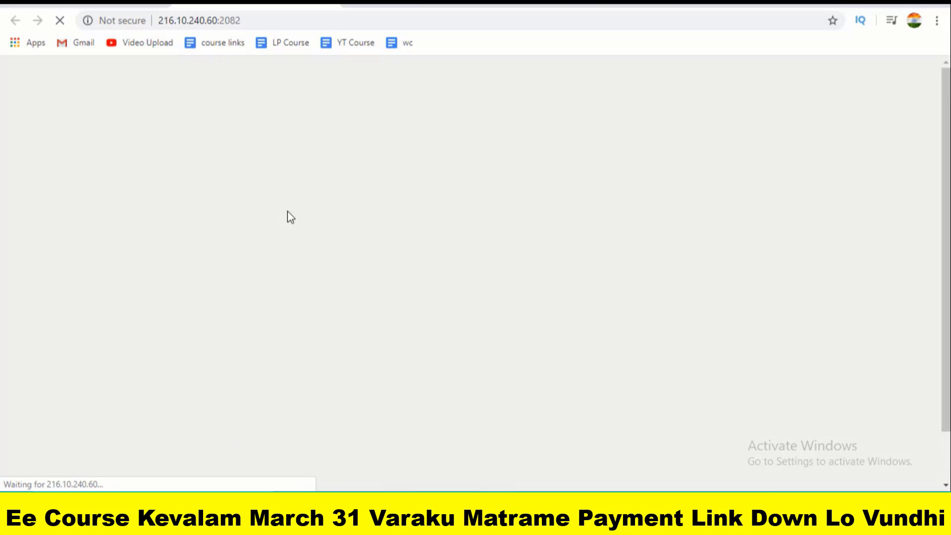
- Sign in to cPanel with the saved username and the pasted account password
{"action": "left_click", "coordinate": [444, 243]}
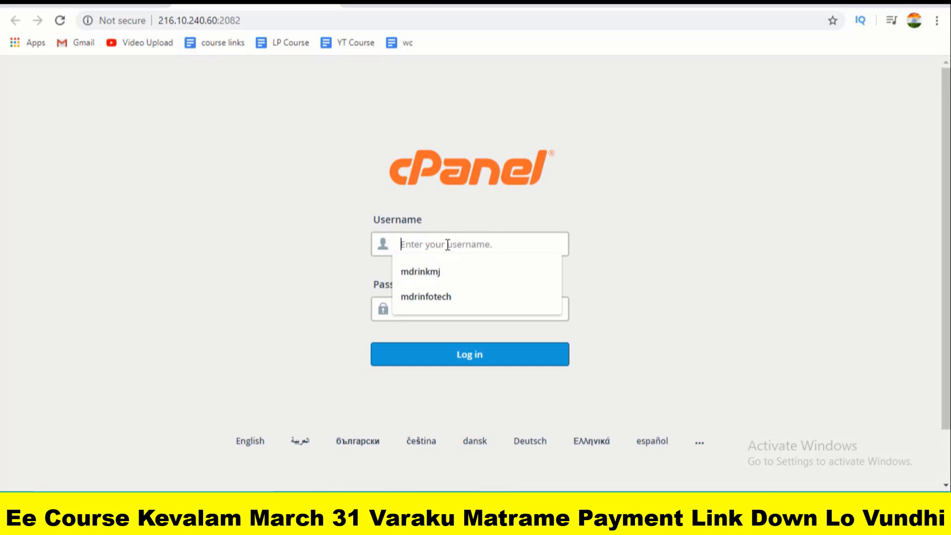
{"action": "left_click", "coordinate": [446, 271]}
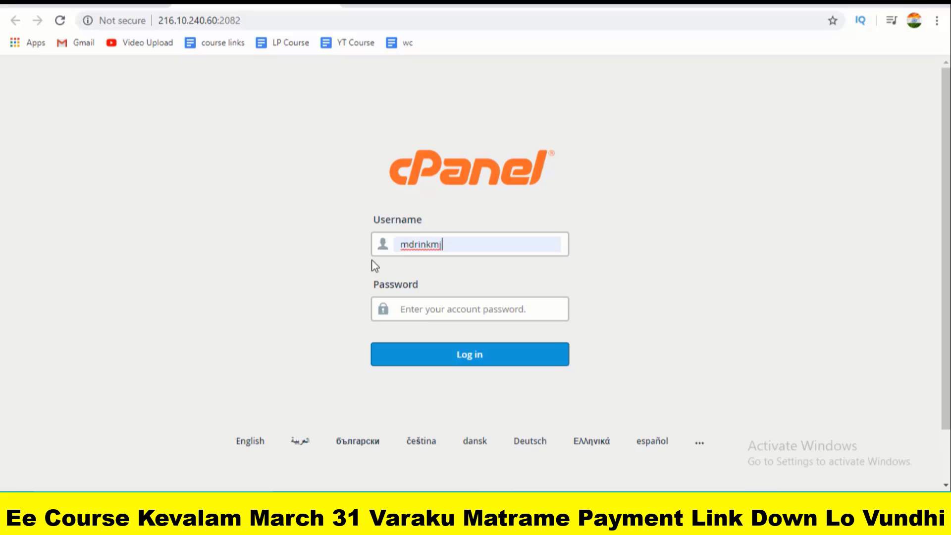
{"action": "left_click", "coordinate": [438, 306]}
{"action": "key", "text": "ctrl+v"}
{"action": "left_click", "coordinate": [433, 360]}
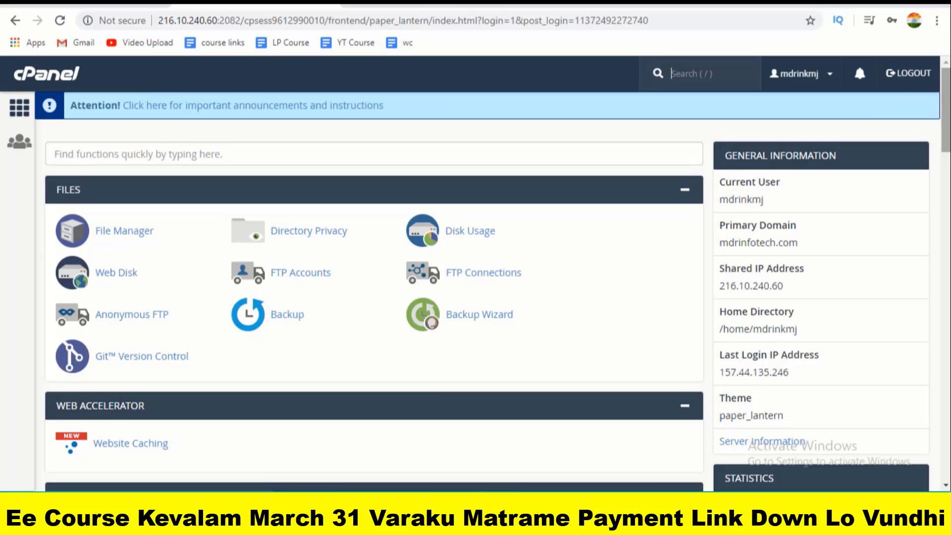
- Scroll down to Softaculous Apps Installer and open the WordPress installer
{"action": "left_click_drag", "start_coordinate": [946, 103], "coordinate": [949, 435]}
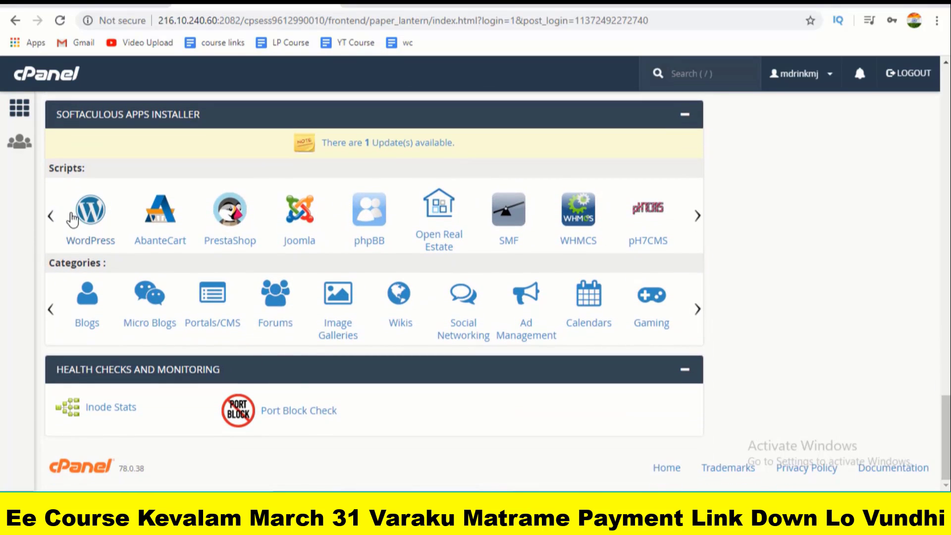
{"action": "left_click", "coordinate": [85, 222]}
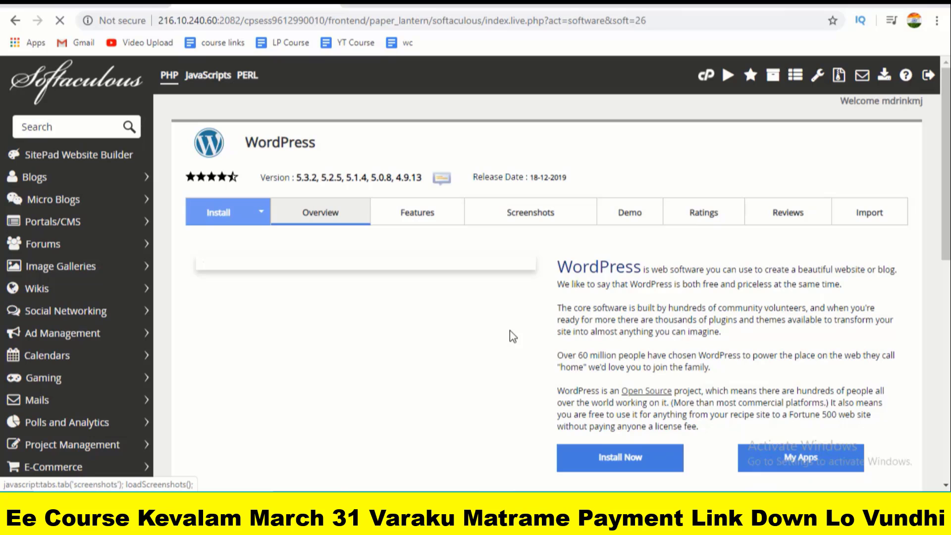
{"action": "left_click_drag", "start_coordinate": [946, 171], "coordinate": [946, 204]}
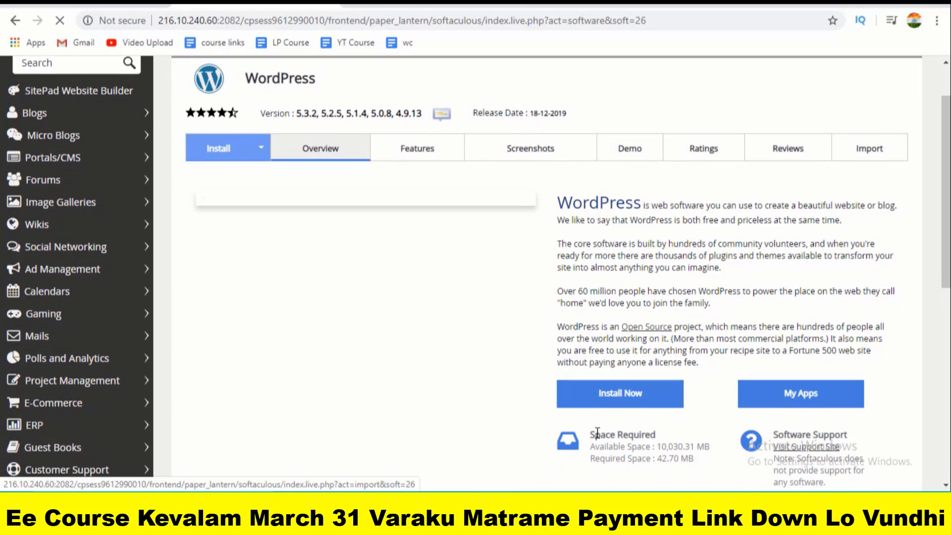
{"action": "left_click", "coordinate": [608, 400]}
{"action": "left_click", "coordinate": [560, 257]}
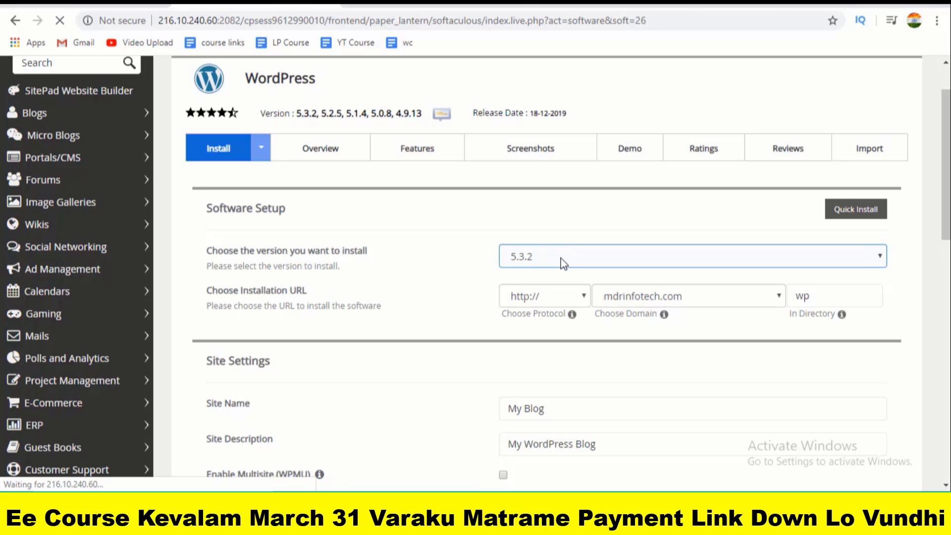
{"action": "left_click", "coordinate": [562, 259]}
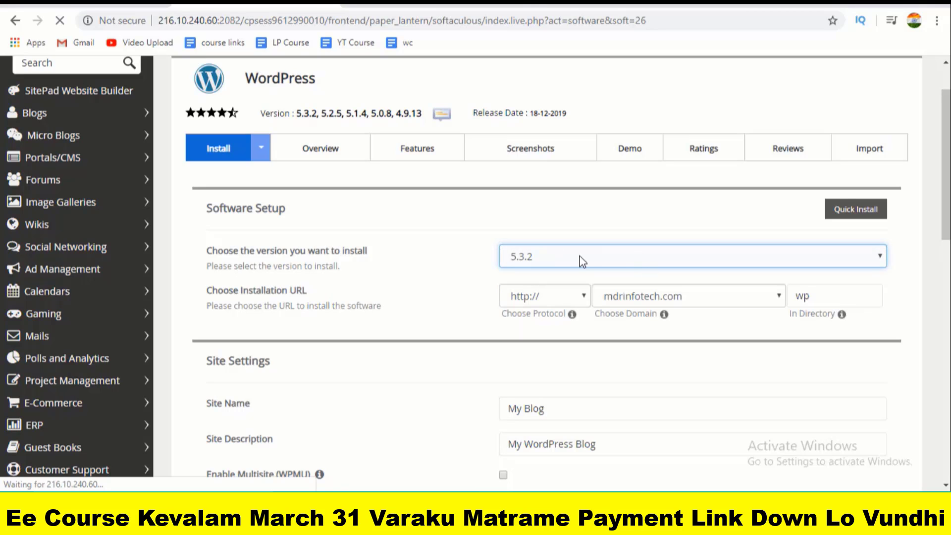
{"action": "scroll", "coordinate": [684, 243], "scroll_direction": "down", "scroll_amount": 1}
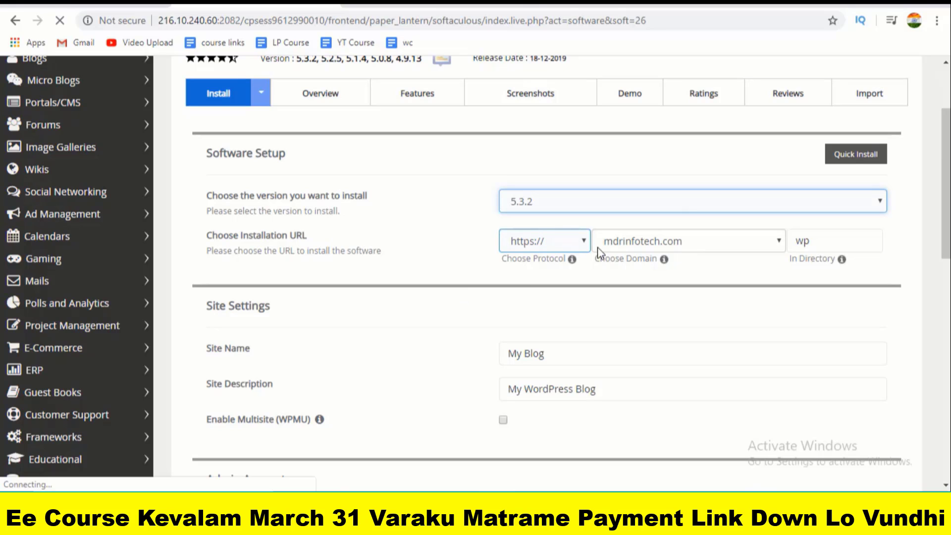
{"action": "left_click", "coordinate": [674, 239]}
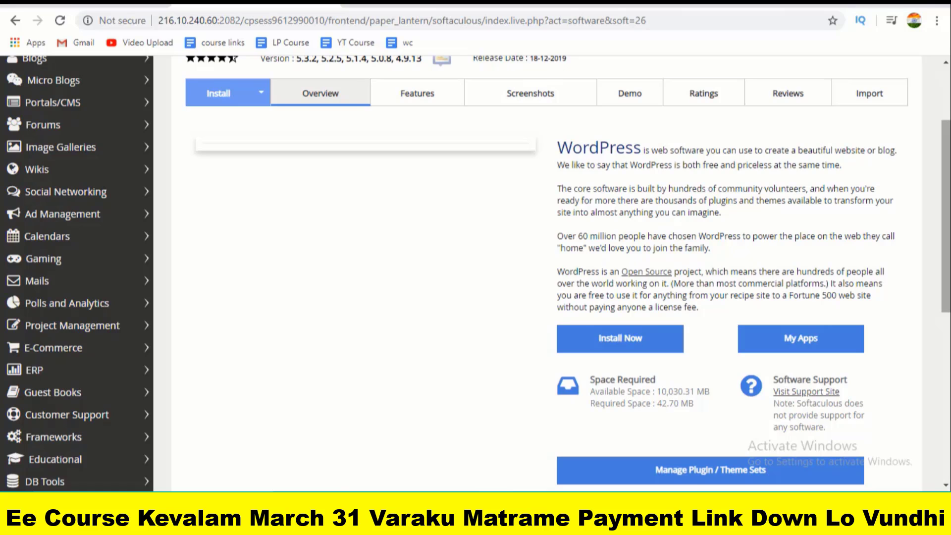
{"action": "left_click_drag", "start_coordinate": [946, 192], "coordinate": [949, 223]}
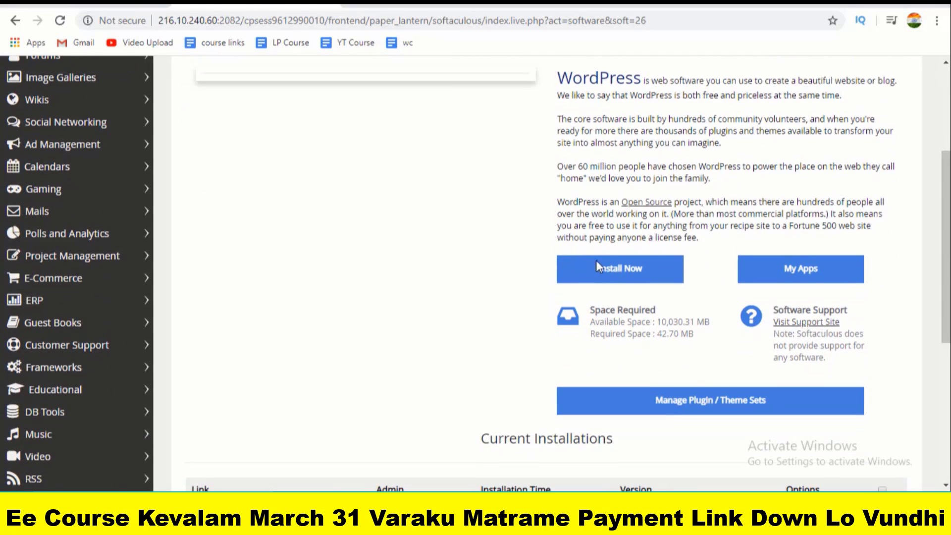
{"action": "left_click", "coordinate": [614, 272]}
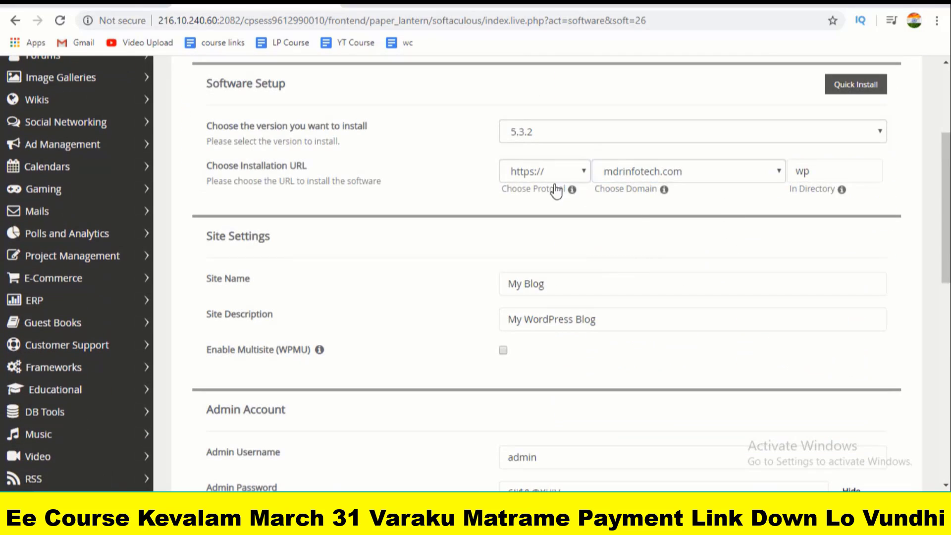
{"action": "left_click", "coordinate": [545, 172]}
{"action": "left_click", "coordinate": [638, 171]}
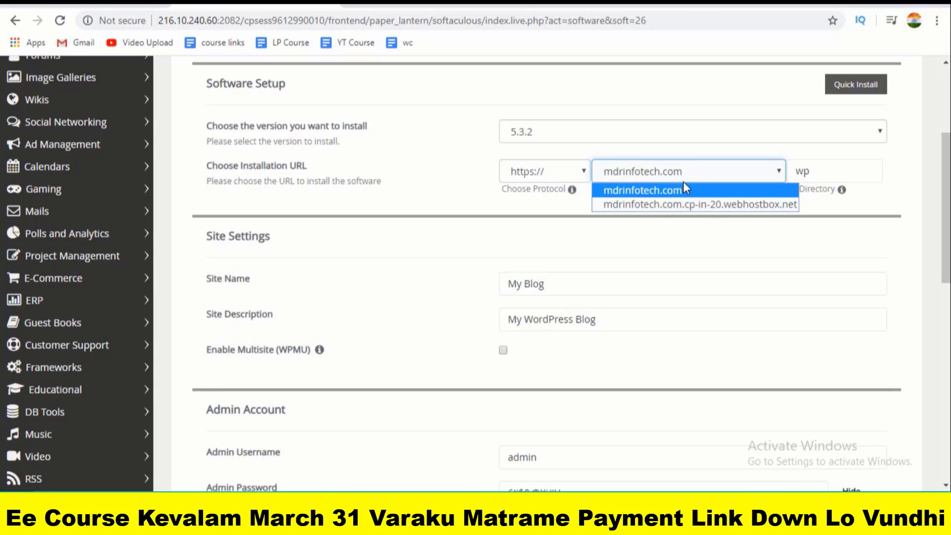
{"action": "left_click", "coordinate": [697, 190]}
- Replace the default 'wp' install directory with 'affiliatemarketing', keeping mdrinfotech.com
{"action": "left_click", "coordinate": [809, 173]}
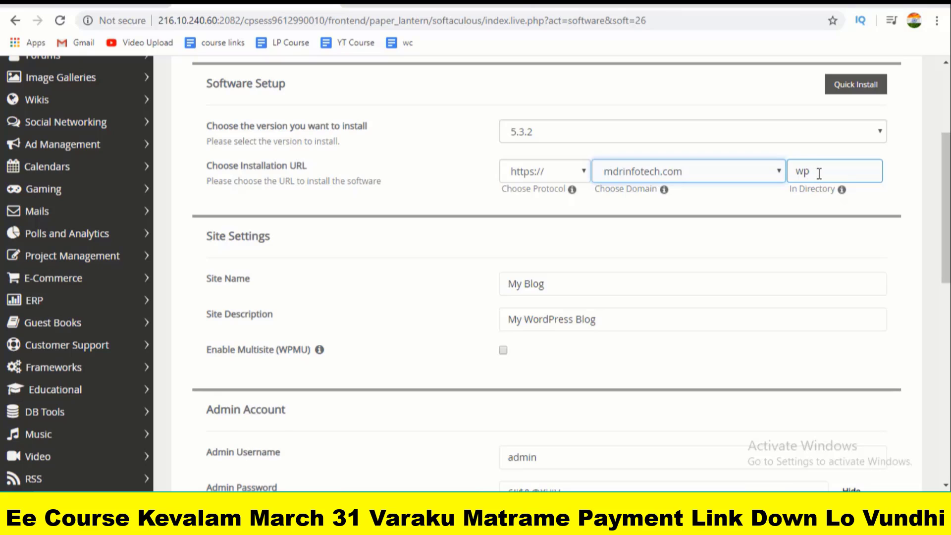
{"action": "double_click", "coordinate": [801, 172]}
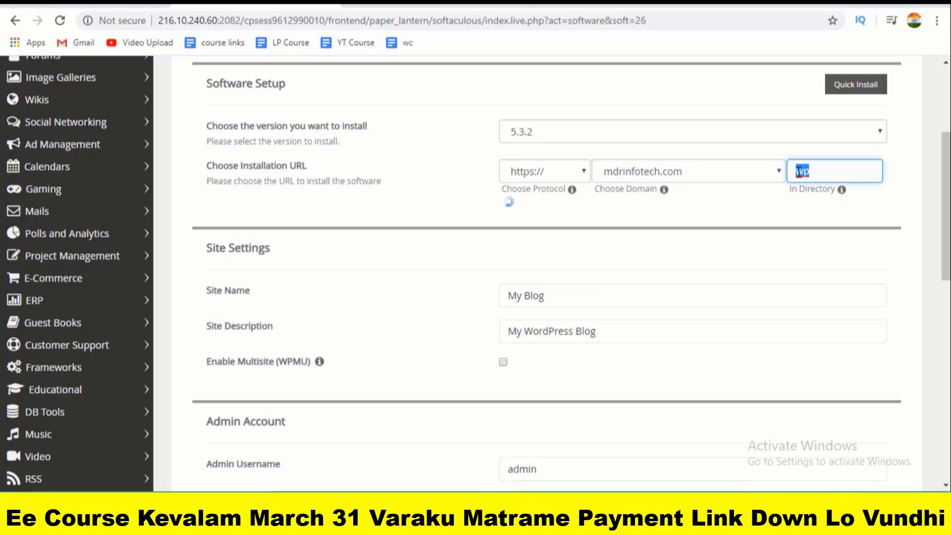
{"action": "key", "text": "BackSpace"}
{"action": "type", "text": "affiliatemarketing"}
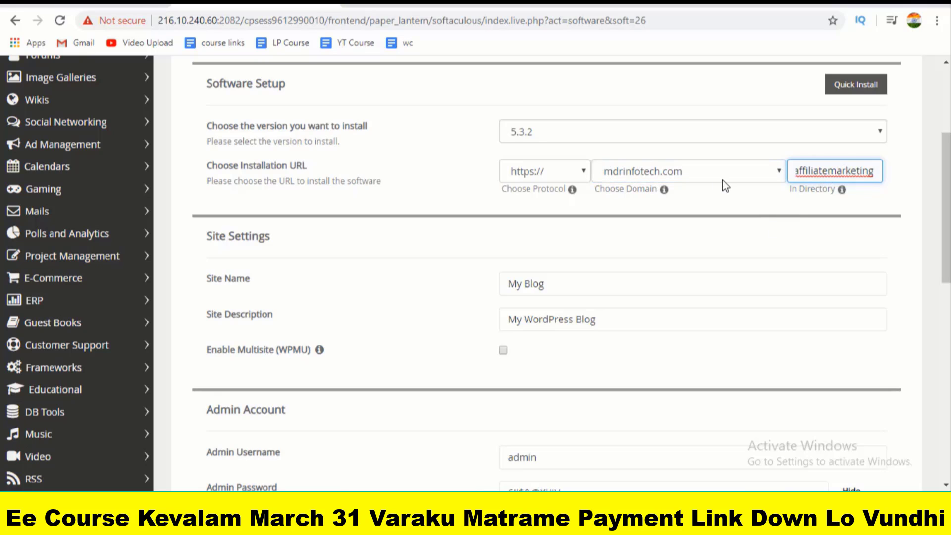
{"action": "left_click", "coordinate": [745, 168]}
{"action": "left_click", "coordinate": [748, 172]}
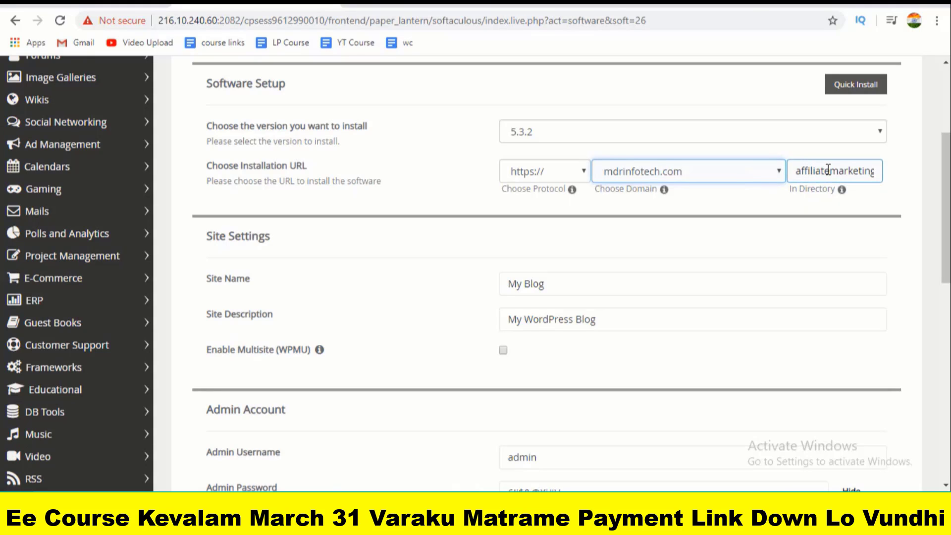
{"action": "left_click_drag", "start_coordinate": [950, 187], "coordinate": [949, 223]}
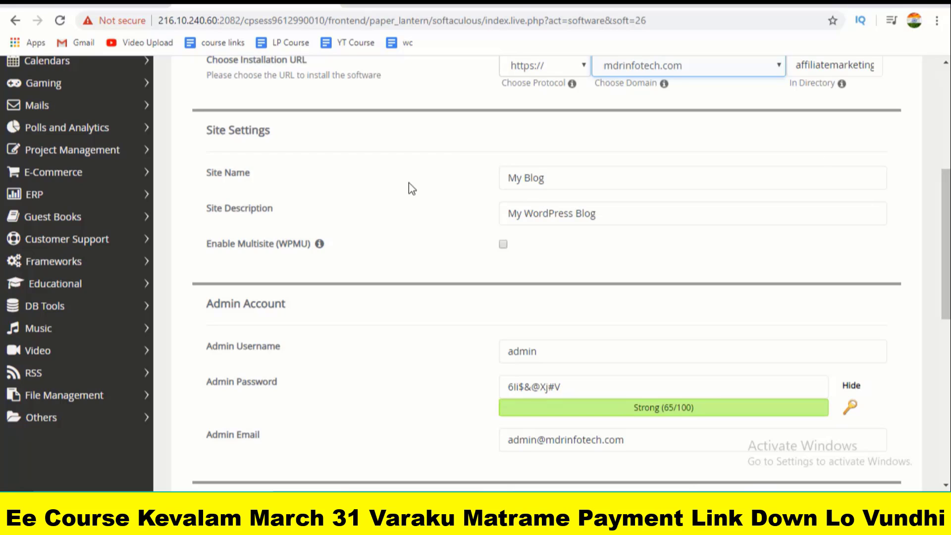
- Change the site name to 'Affiliate Marketing In Telugu'
{"action": "left_click", "coordinate": [856, 387]}
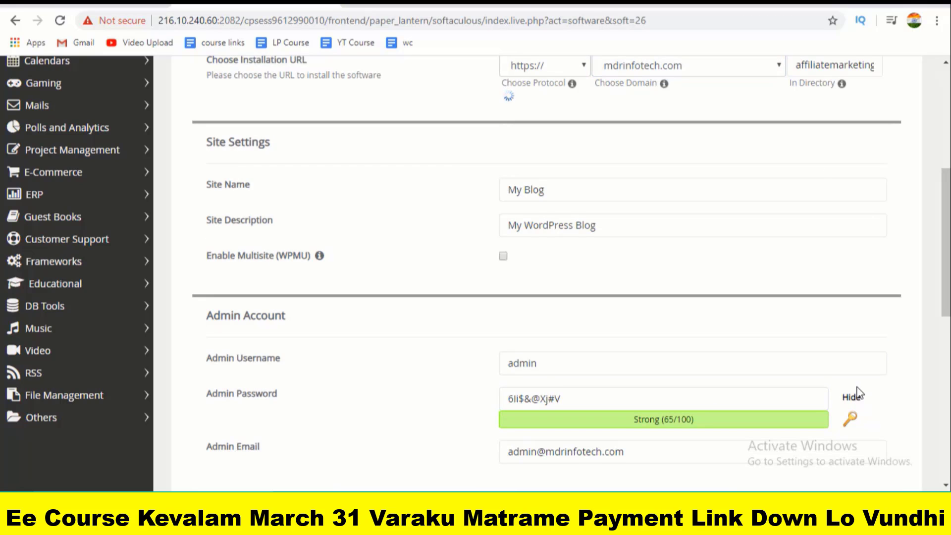
{"action": "left_click_drag", "start_coordinate": [629, 187], "coordinate": [495, 191]}
{"action": "type", "text": "affiliatemarketing"}
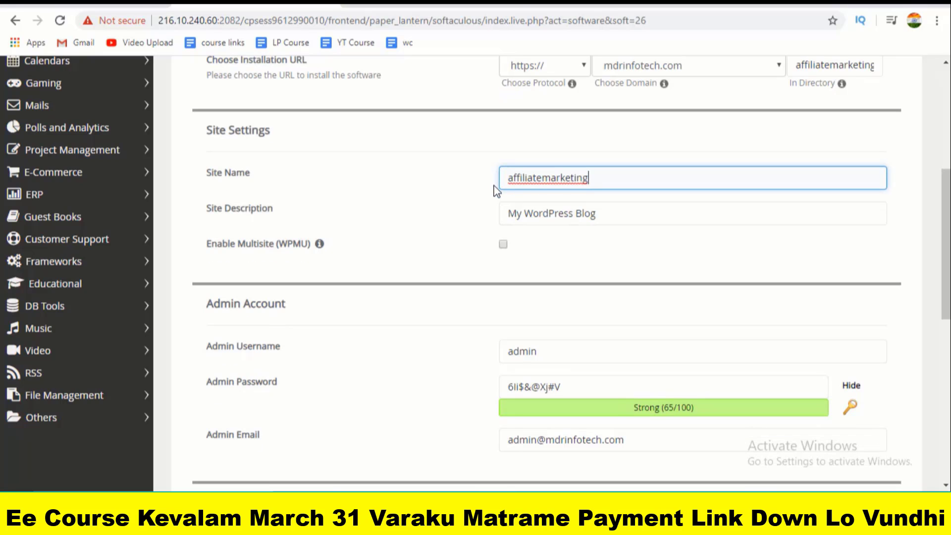
{"action": "left_click", "coordinate": [514, 179]}
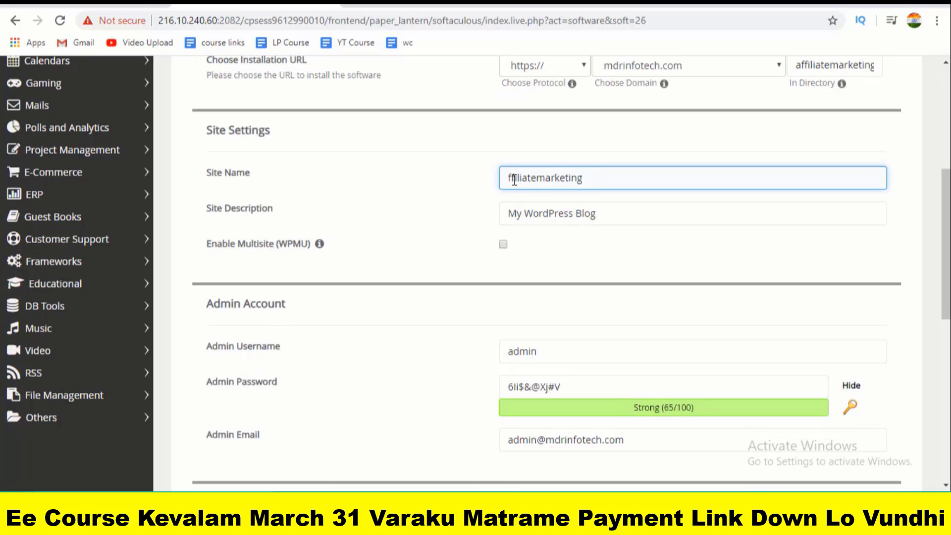
{"action": "key", "text": "BackSpace"}
{"action": "type", "text": "A"}
{"action": "left_click", "coordinate": [542, 177]}
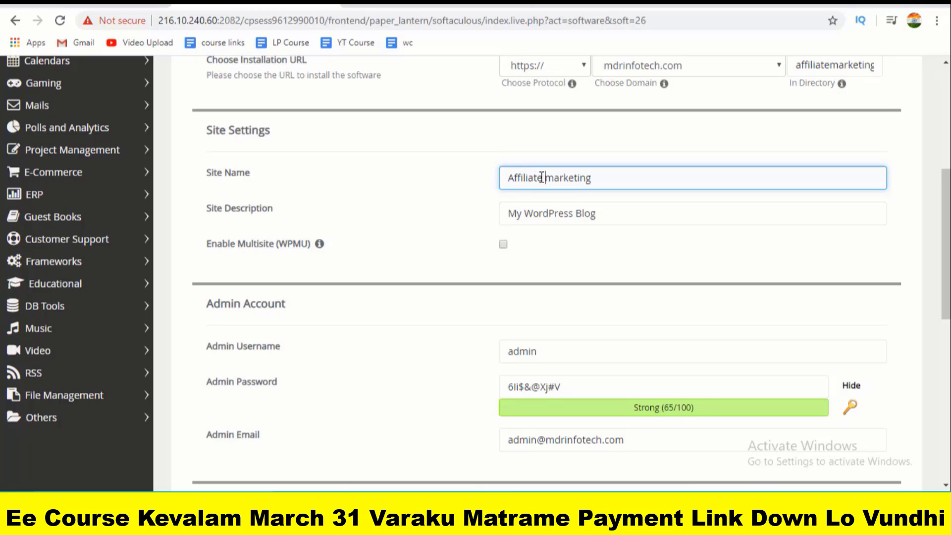
{"action": "key", "text": "Delete"}
{"action": "type", "text": "M"}
{"action": "left_click", "coordinate": [599, 180]}
{"action": "type", "text": "In Telugu"}
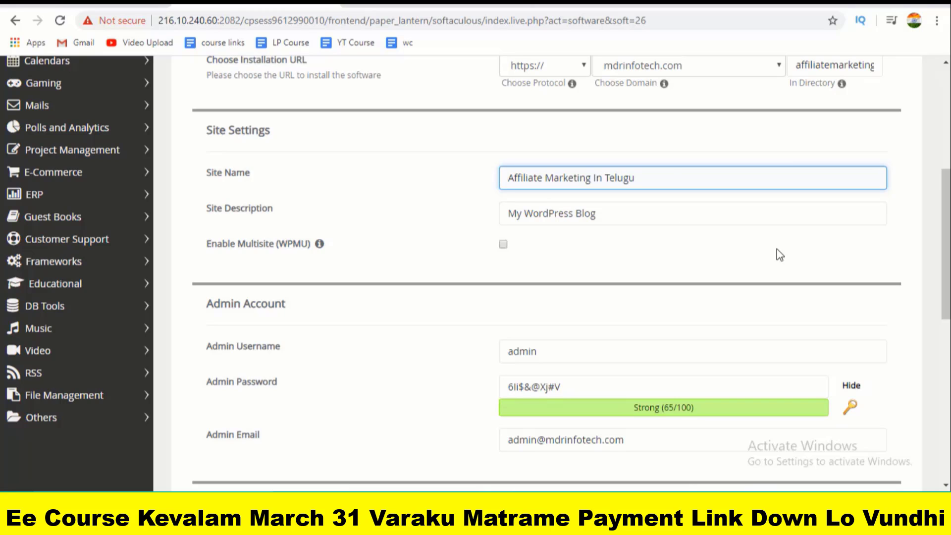
- Replace the default site description with 'affiliate marketing in telugu'
{"action": "left_click_drag", "start_coordinate": [671, 218], "coordinate": [460, 191]}
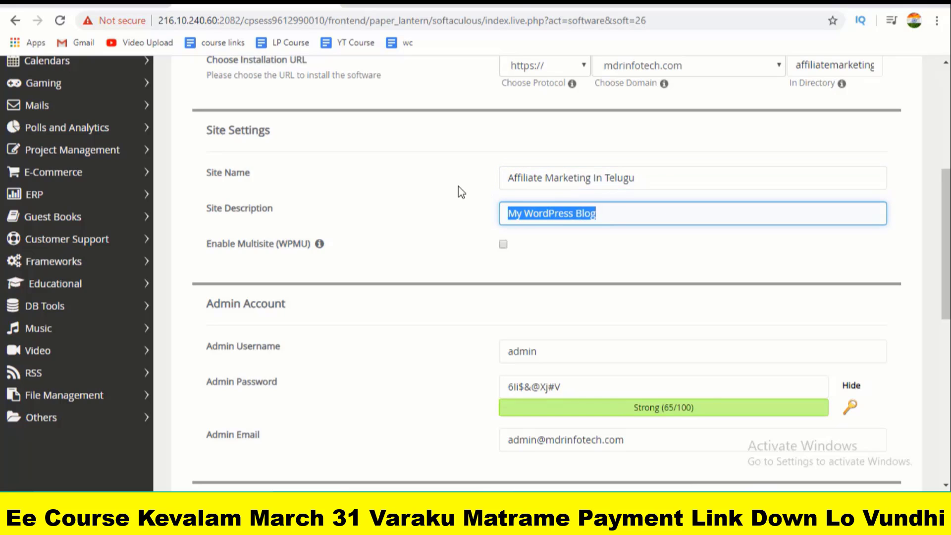
{"action": "type", "text": "affiliatemarketing"}
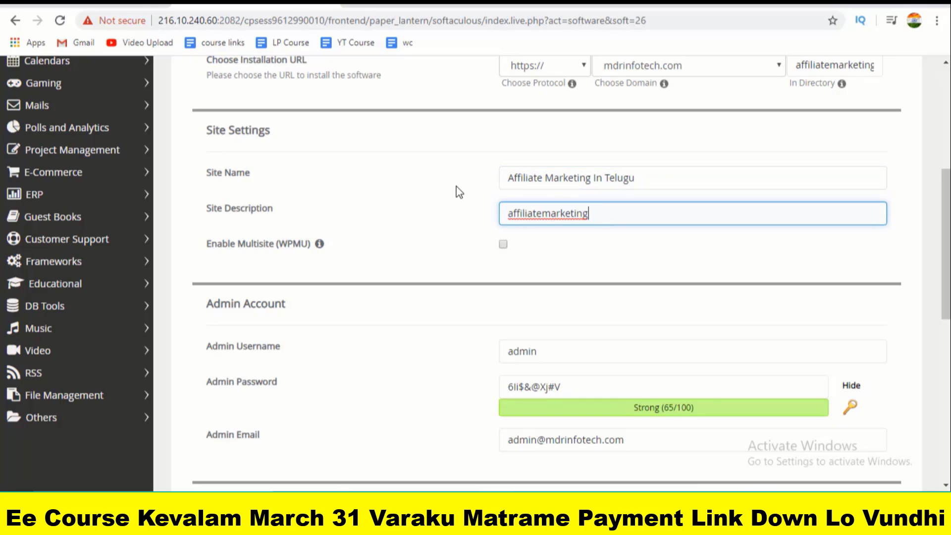
{"action": "left_click", "coordinate": [543, 213]}
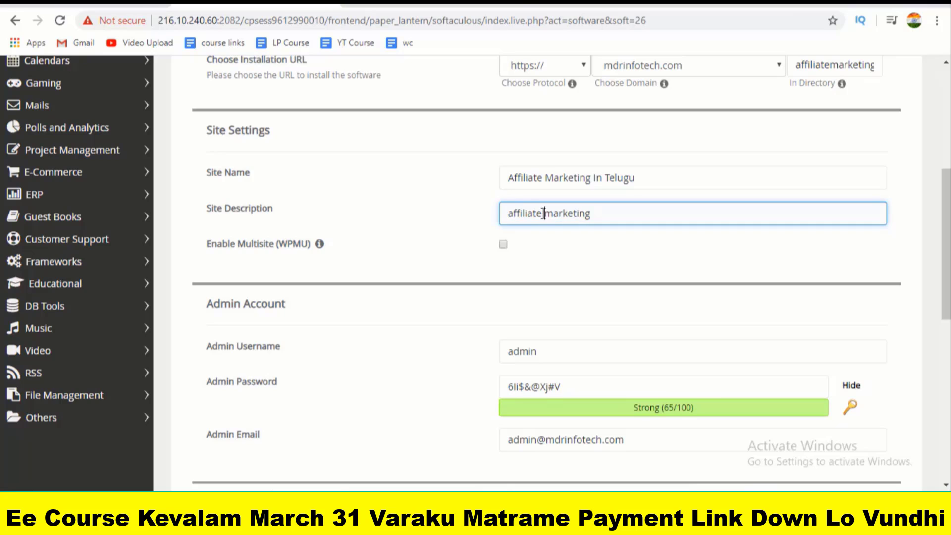
{"action": "type", "text": "in telugu"}
{"action": "scroll", "coordinate": [945, 238], "scroll_direction": "down", "scroll_amount": 1}
- Replace the default admin username 'admin' with 'mdrinfotech'
{"action": "scroll", "coordinate": [545, 273], "scroll_direction": "down", "scroll_amount": 1}
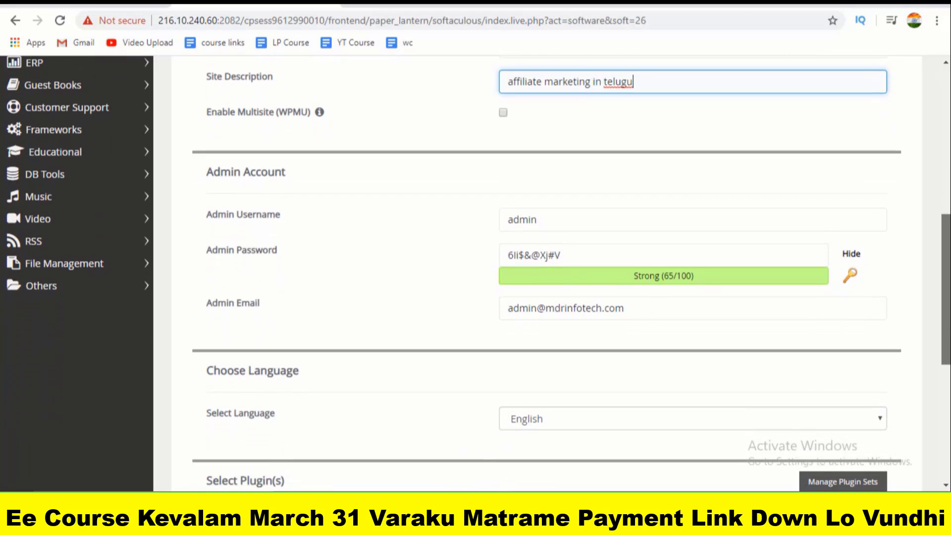
{"action": "left_click", "coordinate": [574, 225]}
{"action": "left_click_drag", "start_coordinate": [580, 223], "coordinate": [460, 201]}
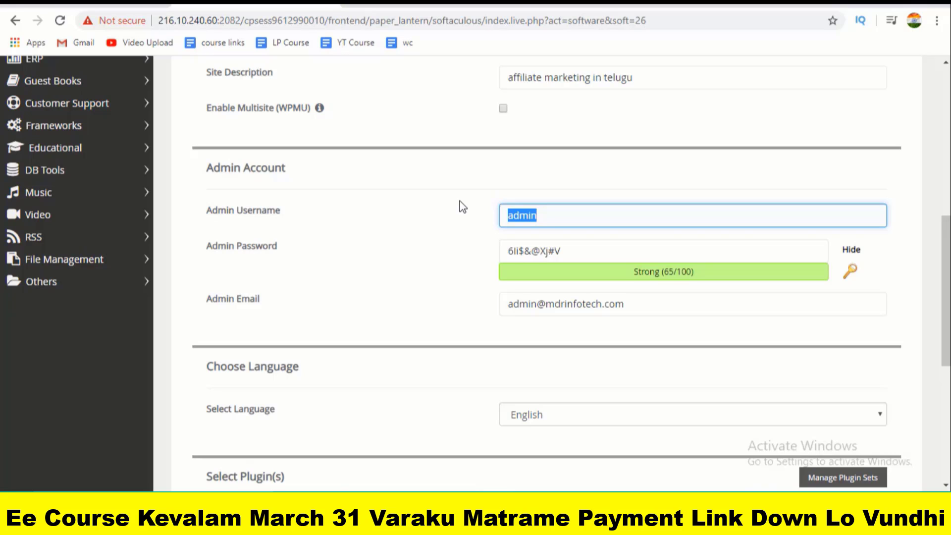
{"action": "left_click", "coordinate": [545, 215]}
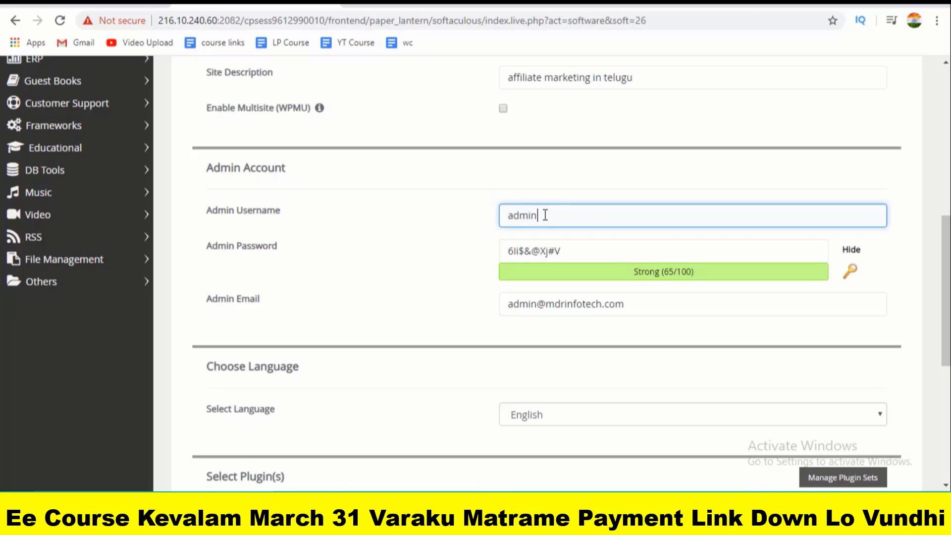
{"action": "double_click", "coordinate": [607, 223]}
{"action": "type", "text": "mdrinfote"}
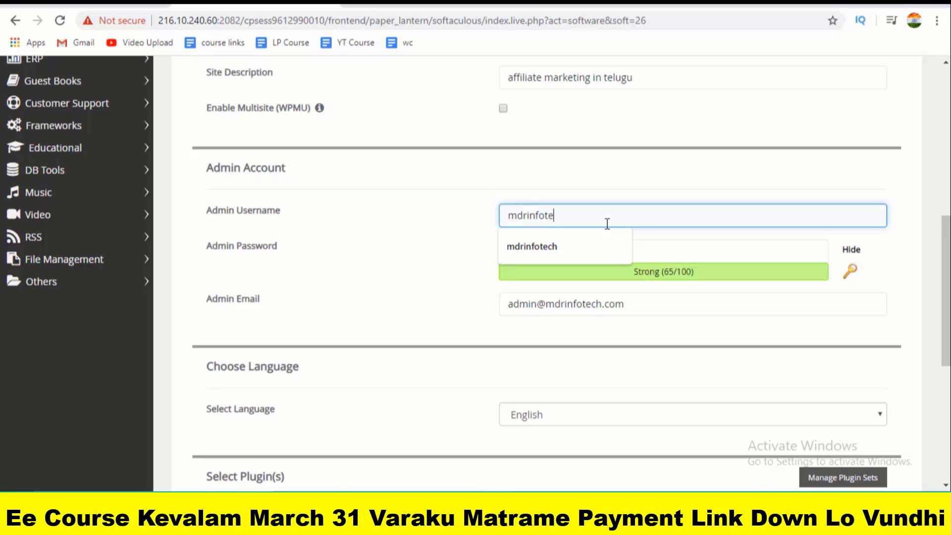
{"action": "type", "text": "ch"}
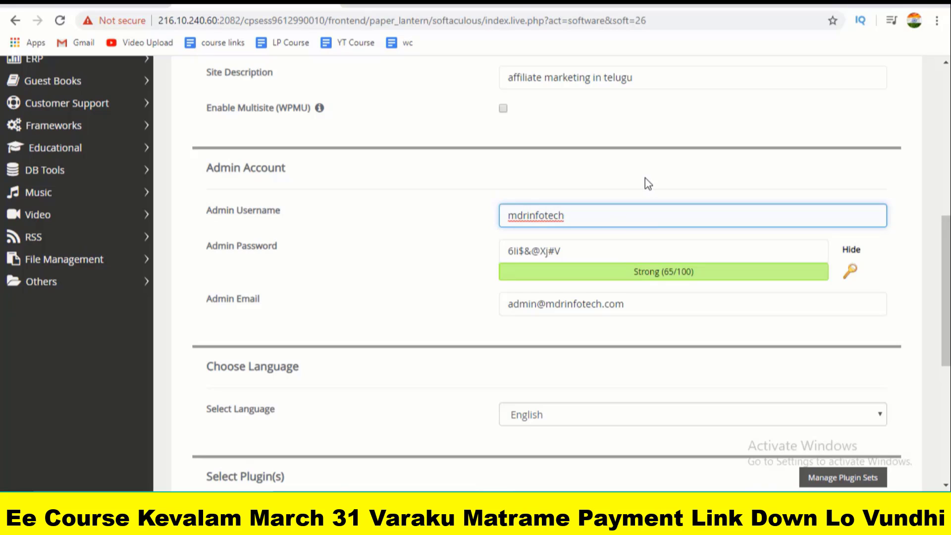
- Clear the generated admin password and enter a new one rated Strong (100/100)
{"action": "left_click", "coordinate": [645, 178]}
{"action": "left_click", "coordinate": [624, 212]}
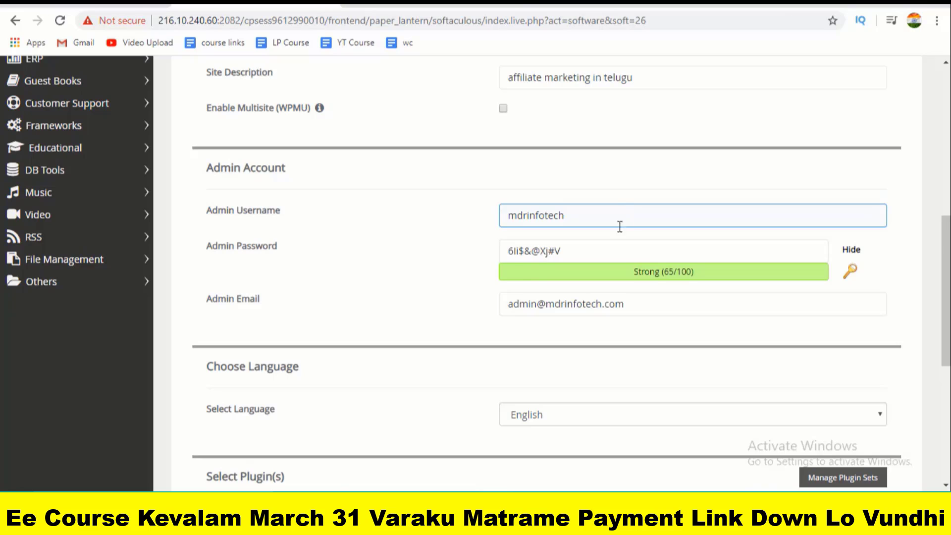
{"action": "left_click", "coordinate": [614, 249]}
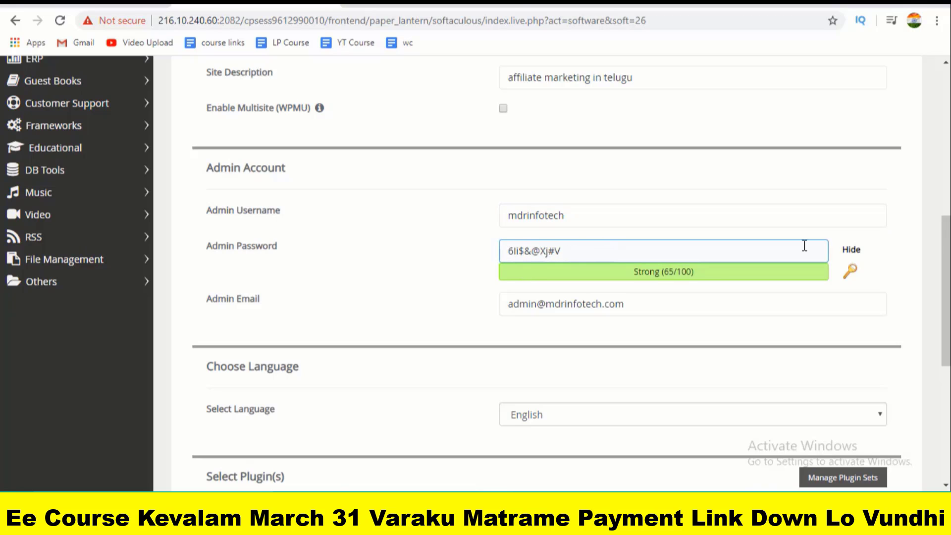
{"action": "left_click", "coordinate": [849, 251]}
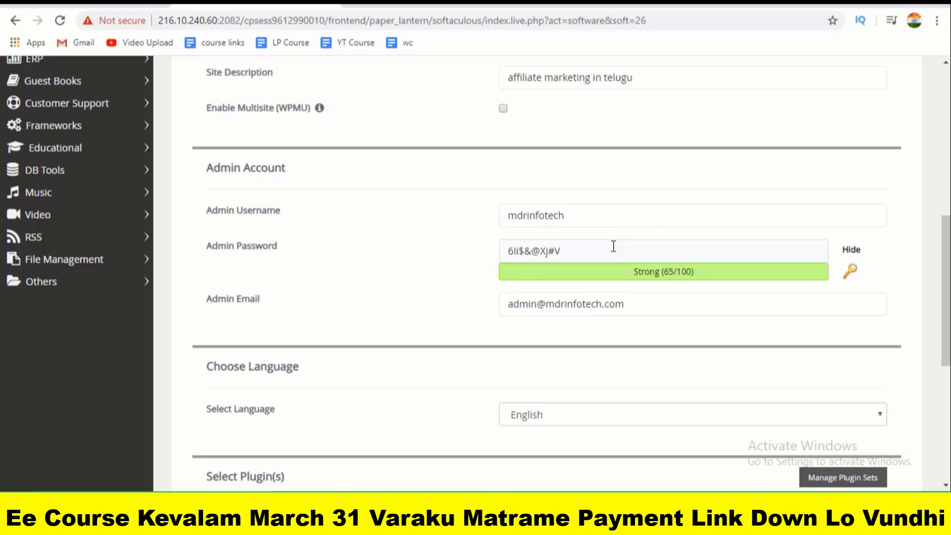
{"action": "left_click", "coordinate": [613, 248]}
{"action": "left_click", "coordinate": [847, 252]}
{"action": "left_click", "coordinate": [849, 253]}
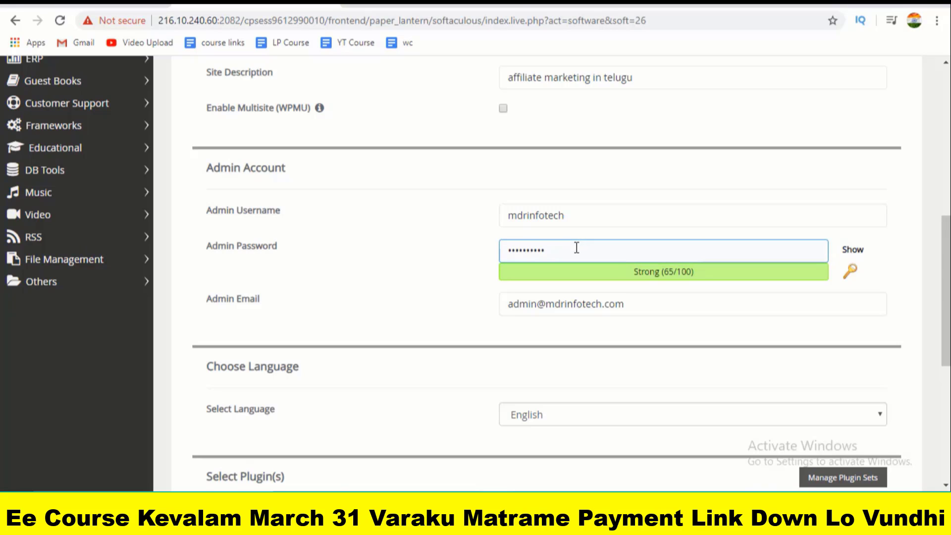
{"action": "left_click_drag", "start_coordinate": [575, 248], "coordinate": [466, 254]}
{"action": "key", "text": "BackSpace"}
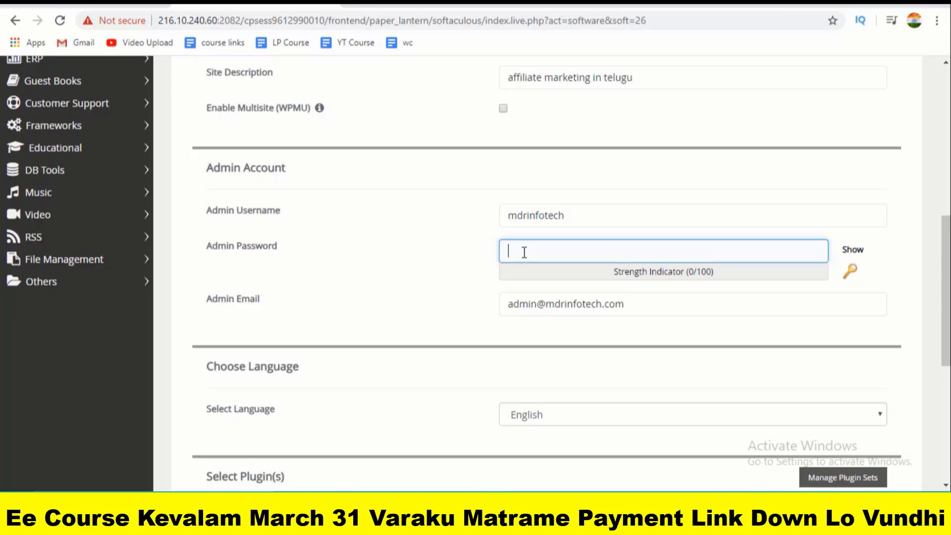
{"action": "type", "text": "•••••••"}
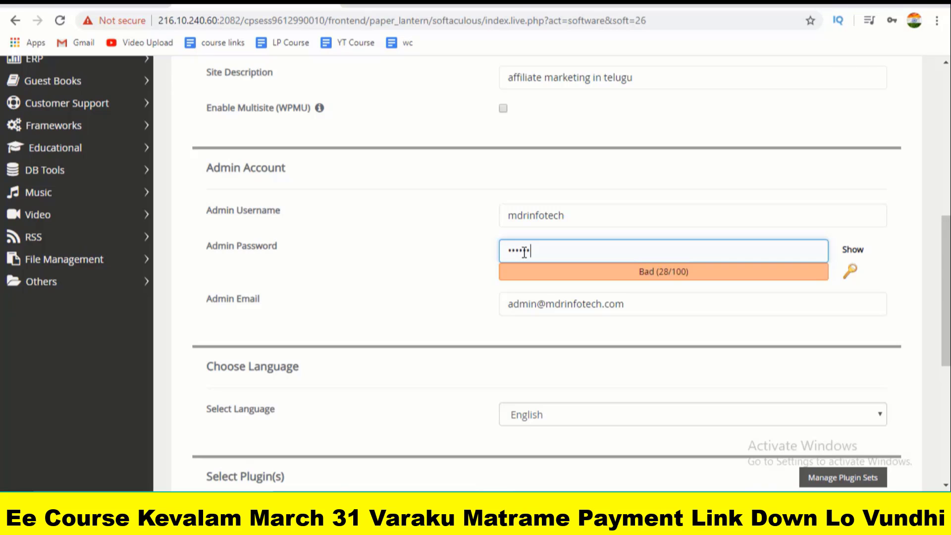
{"action": "type", "text": "•••"}
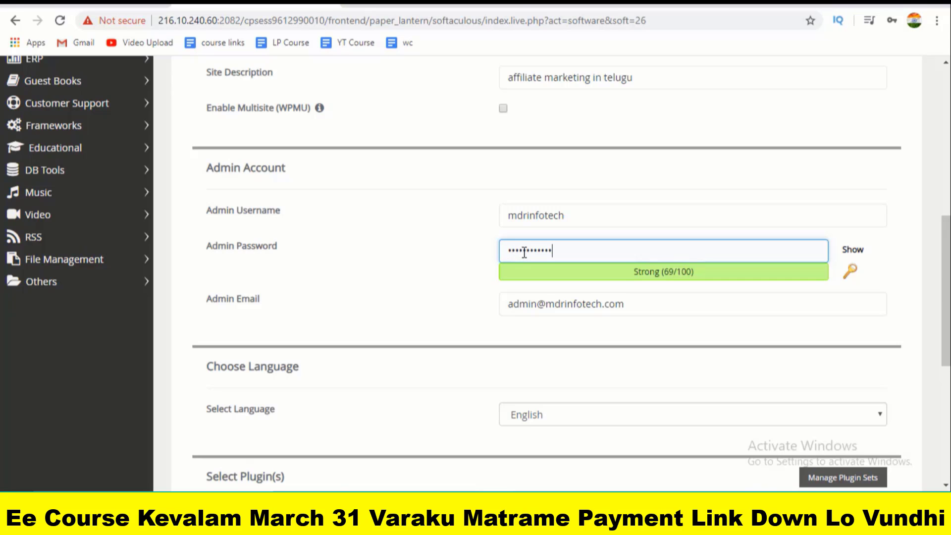
{"action": "type", "text": "•••"}
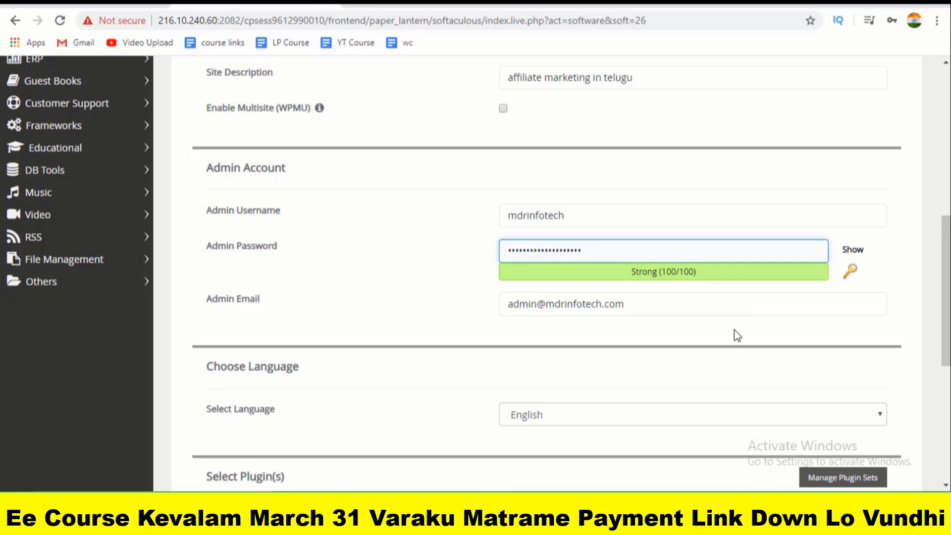
{"action": "left_click", "coordinate": [904, 305]}
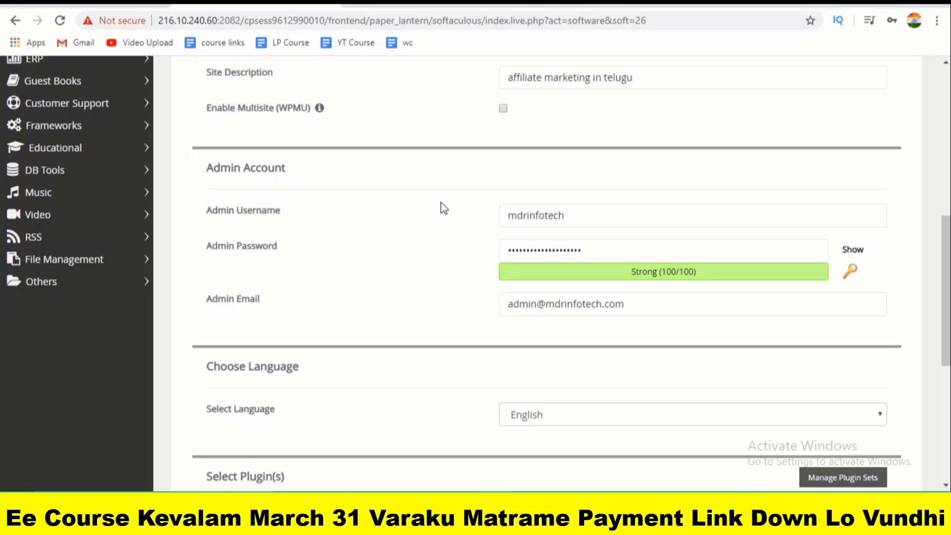
- Replace the admin email with the owner's saved e-mail address from autofill
{"action": "left_click_drag", "start_coordinate": [946, 267], "coordinate": [946, 291]}
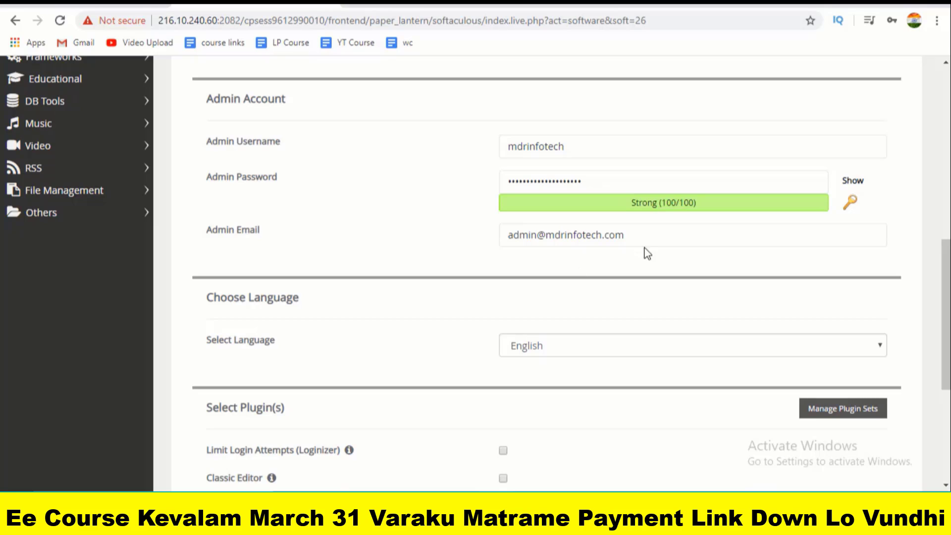
{"action": "mouse_move", "coordinate": [649, 239]}
{"action": "left_mouse_down"}
{"action": "mouse_move", "coordinate": [477, 236]}
{"action": "mouse_move", "coordinate": [658, 255]}
{"action": "left_mouse_up"}
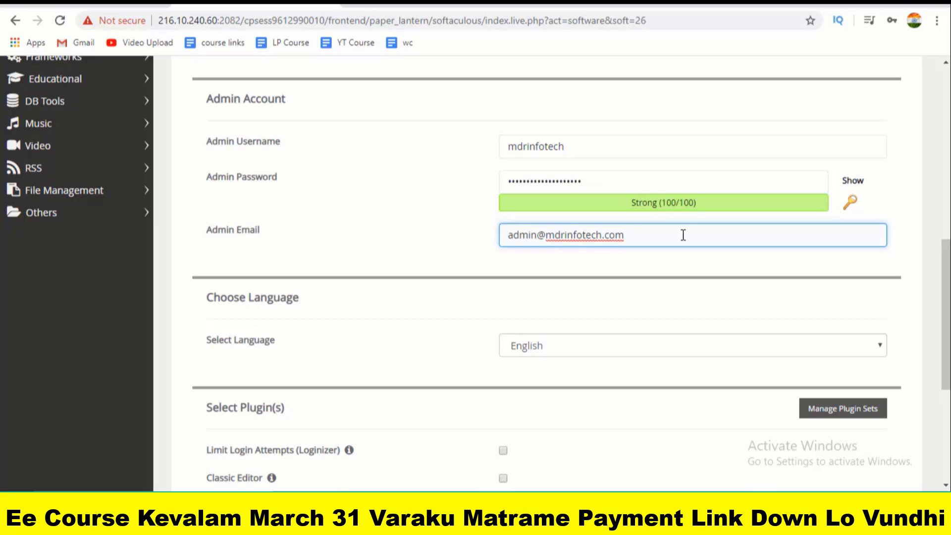
{"action": "left_click_drag", "start_coordinate": [683, 235], "coordinate": [462, 221]}
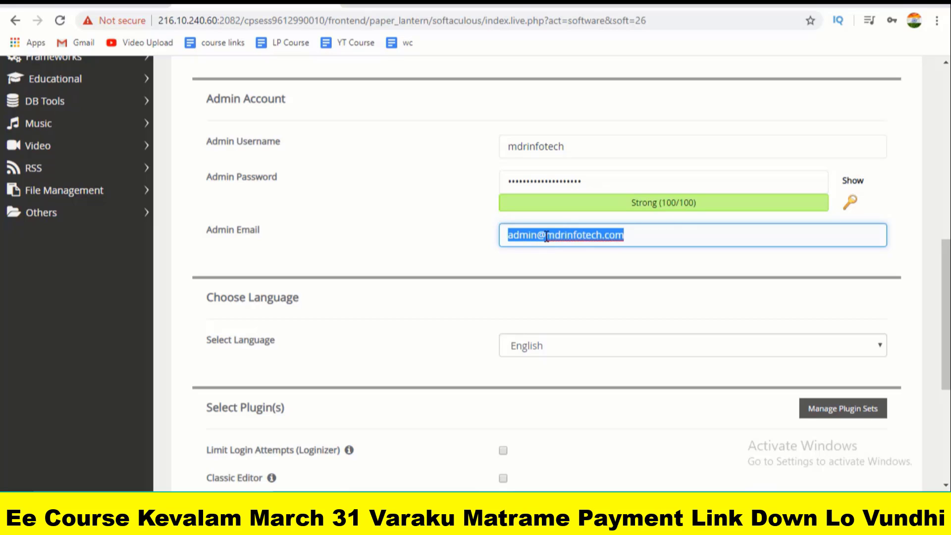
{"action": "type", "text": "meesala"}
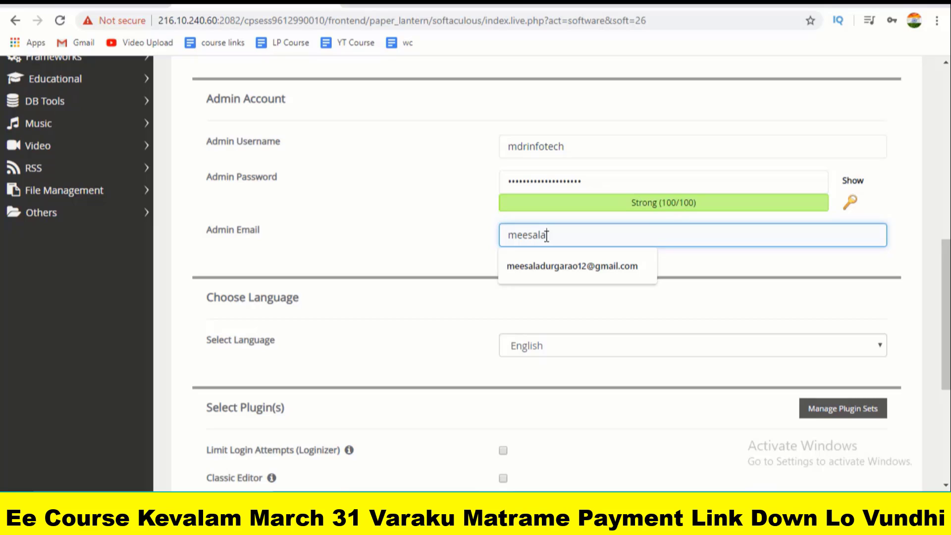
{"action": "left_click", "coordinate": [547, 236]}
{"action": "left_click", "coordinate": [600, 274]}
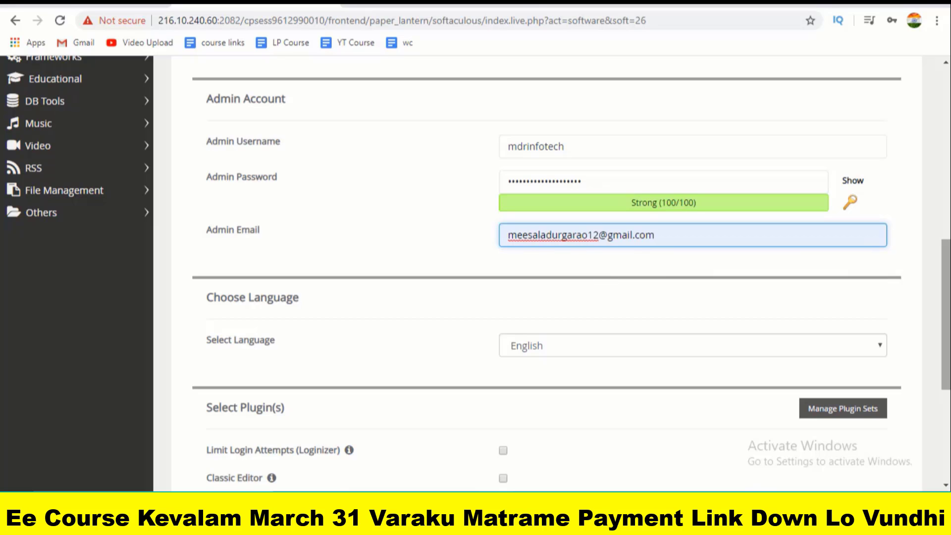
- Keep English as the site language and scroll to the end of the form
{"action": "left_click_drag", "start_coordinate": [947, 287], "coordinate": [949, 337]}
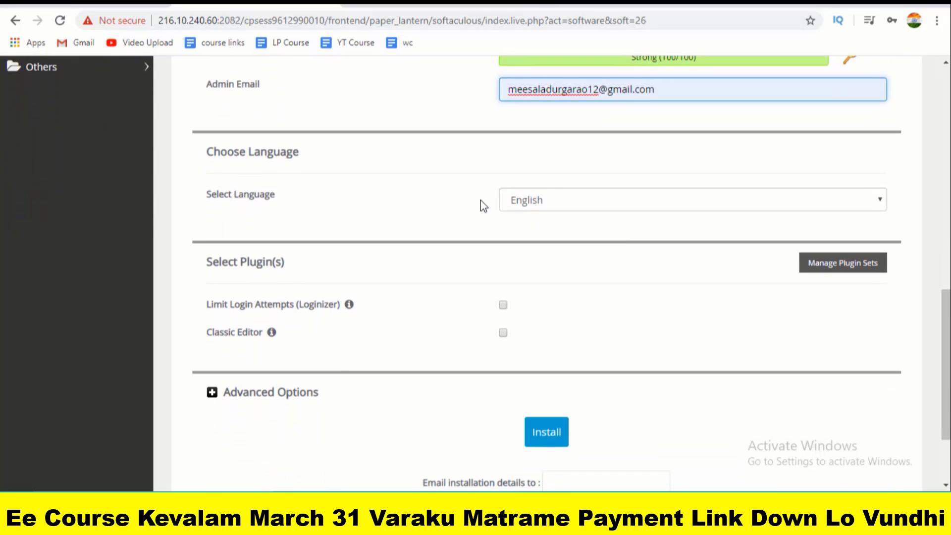
{"action": "left_click", "coordinate": [597, 200]}
{"action": "left_click", "coordinate": [597, 200]}
{"action": "left_click", "coordinate": [595, 199]}
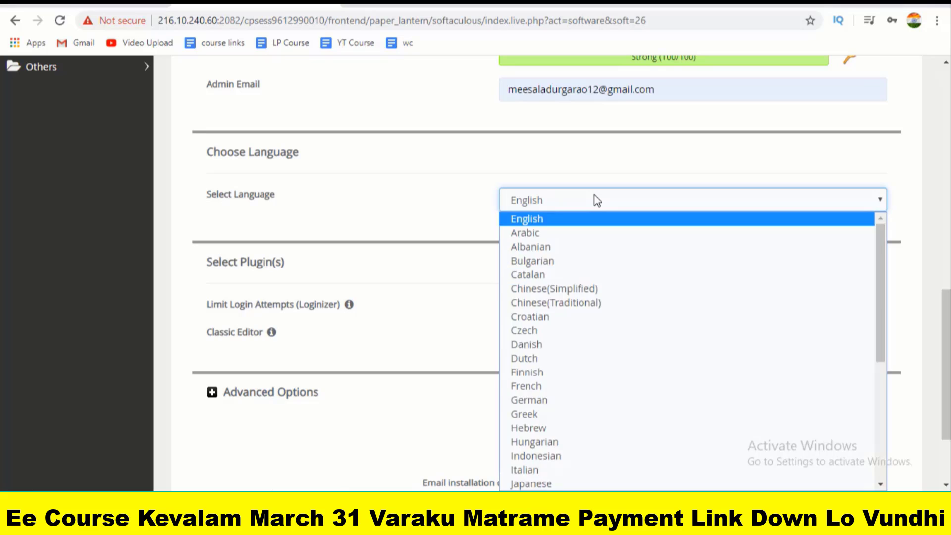
{"action": "left_click", "coordinate": [596, 200]}
{"action": "left_click_drag", "start_coordinate": [946, 362], "coordinate": [946, 402]}
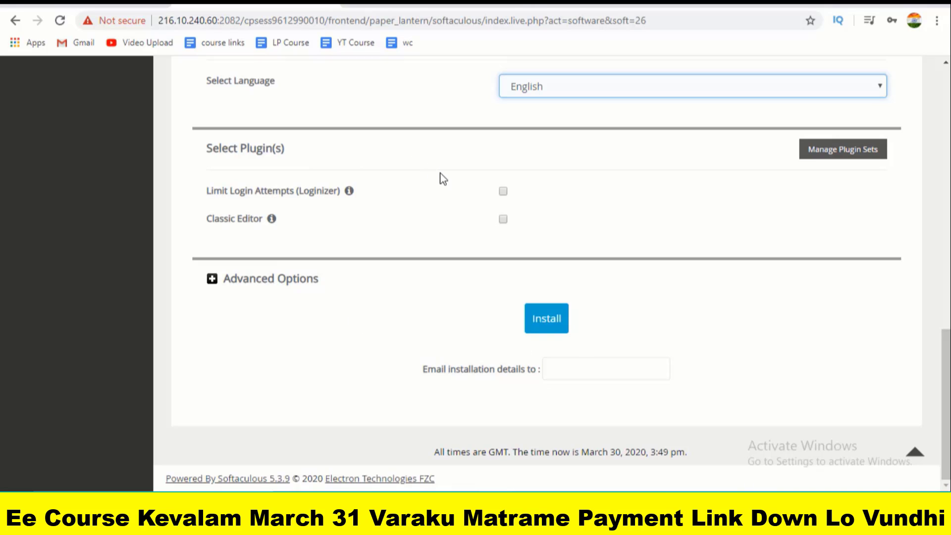
{"action": "left_click_drag", "start_coordinate": [226, 149], "coordinate": [371, 165]}
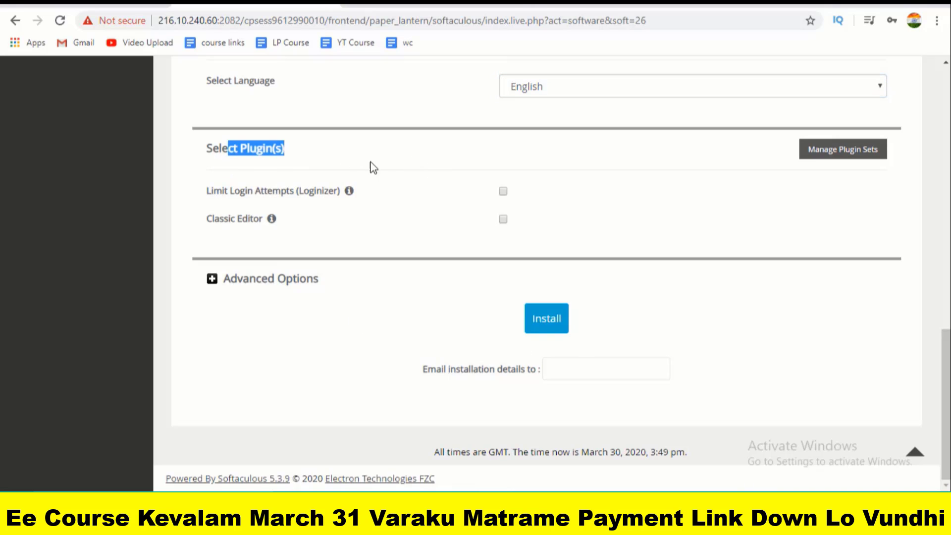
{"action": "left_click", "coordinate": [402, 171]}
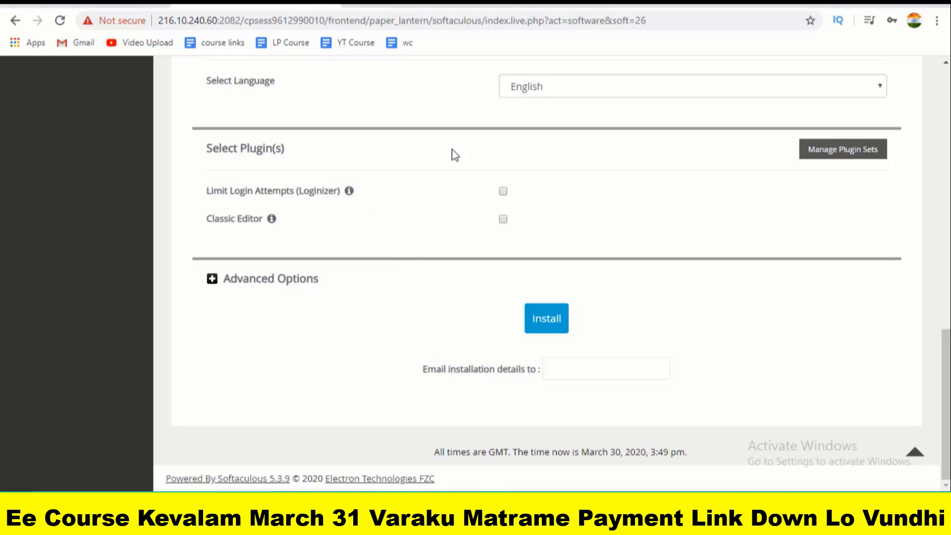
- Start the WordPress install, then open the new site link in a new tab
{"action": "left_click", "coordinate": [543, 320]}
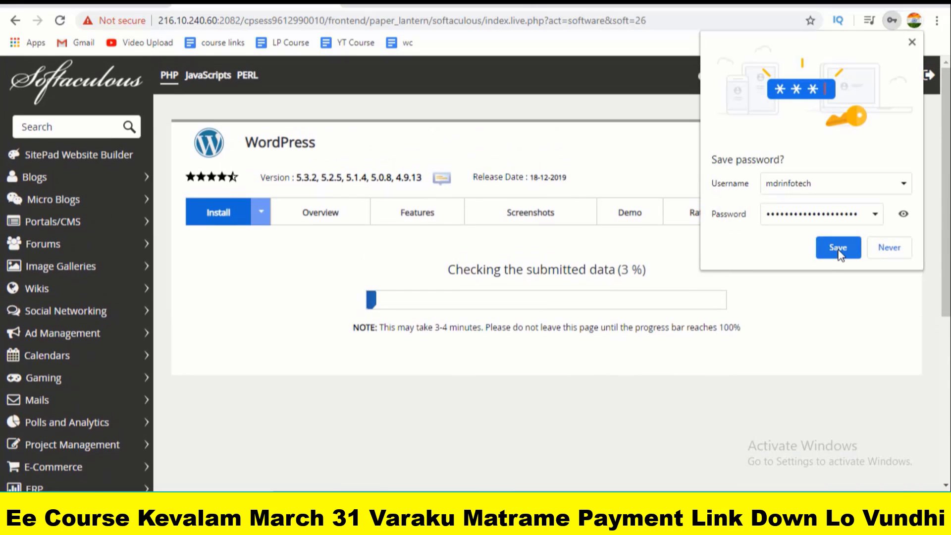
{"action": "left_click", "coordinate": [838, 250]}
{"action": "scroll", "coordinate": [538, 231], "scroll_direction": "down", "scroll_amount": 1}
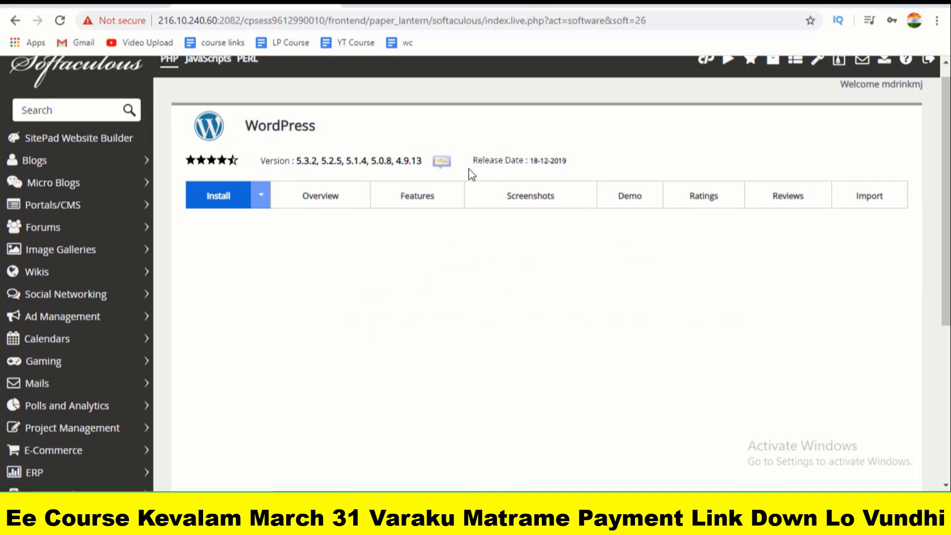
{"action": "scroll", "coordinate": [547, 272], "scroll_direction": "down", "scroll_amount": 5}
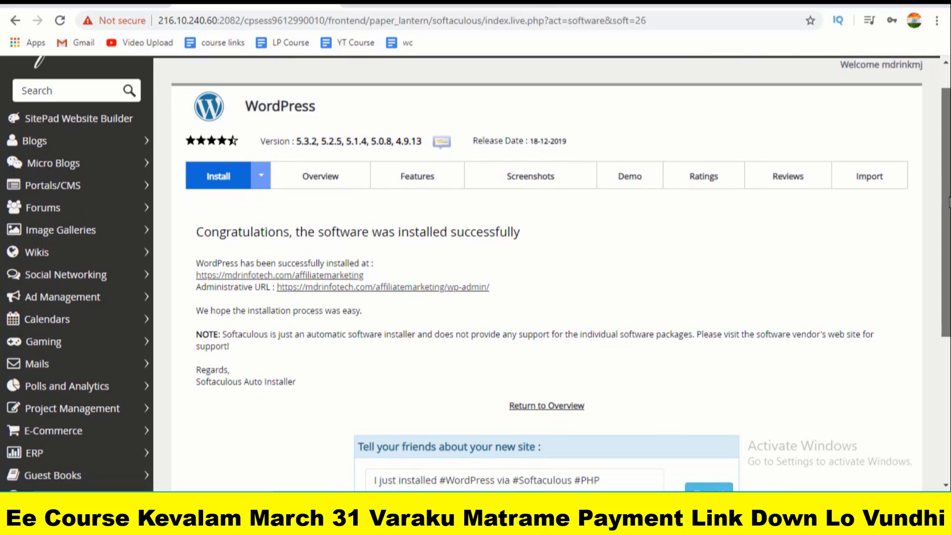
{"action": "scroll", "coordinate": [547, 272], "scroll_direction": "up", "scroll_amount": 4}
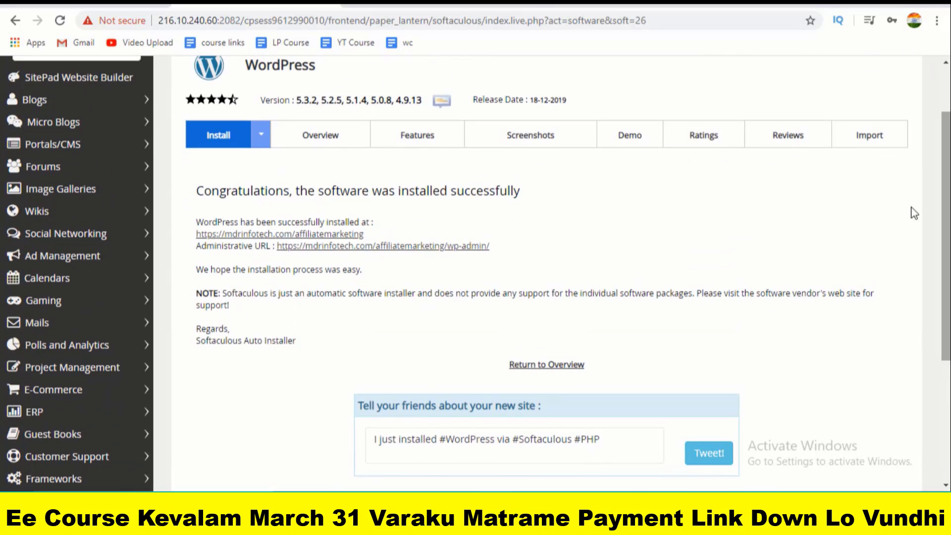
{"action": "right_click", "coordinate": [306, 238]}
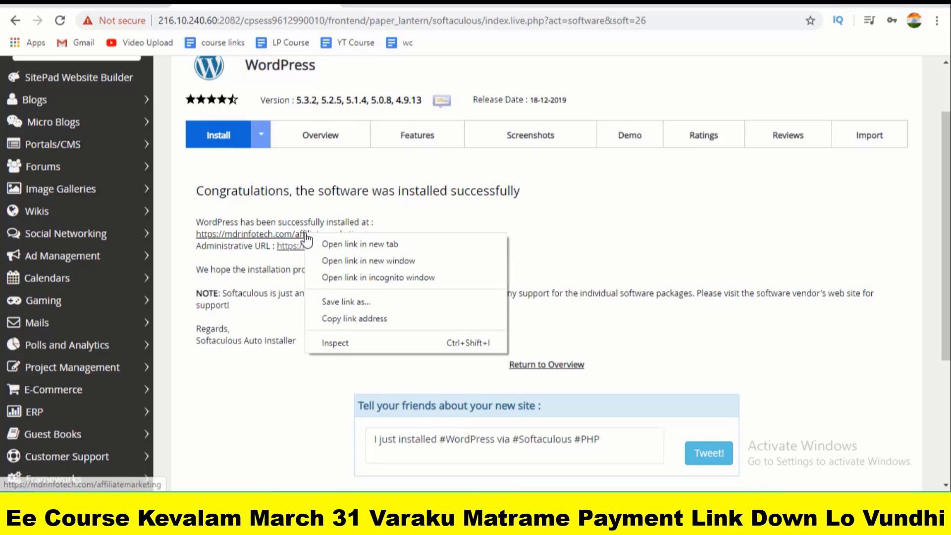
{"action": "left_click", "coordinate": [318, 241]}
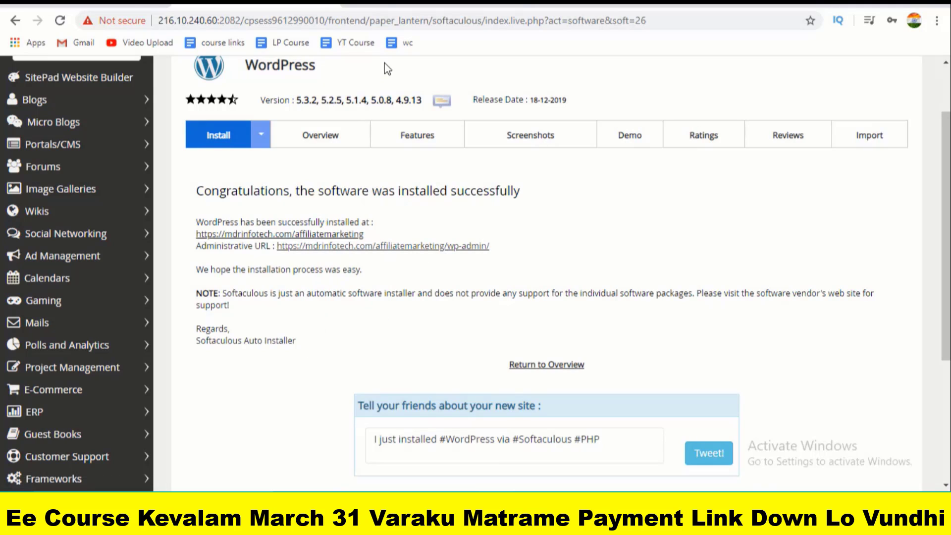
{"action": "left_click", "coordinate": [422, 5]}
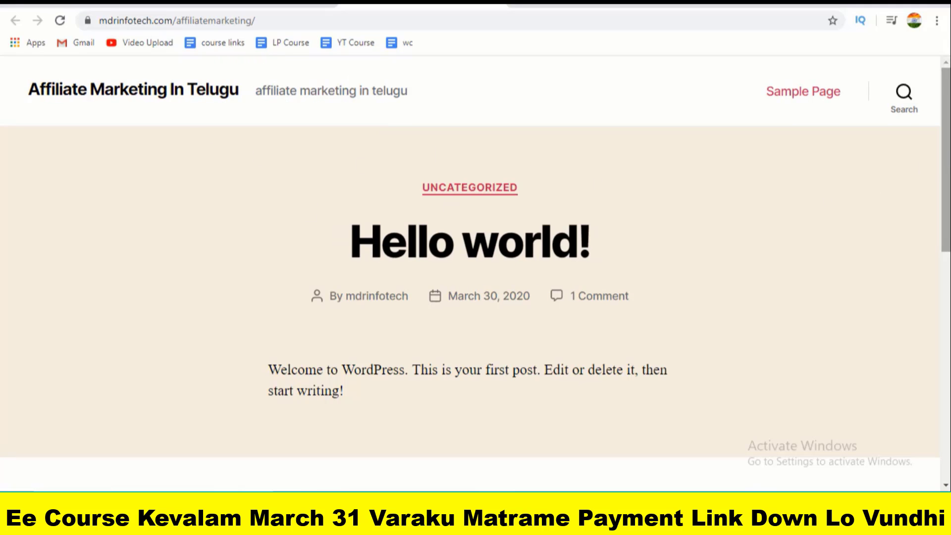
- Compare the live site with the installation success page, ending on the site's home page
{"action": "mouse_move", "coordinate": [947, 94]}
{"action": "left_mouse_down"}
{"action": "mouse_move", "coordinate": [948, 322]}
{"action": "mouse_move", "coordinate": [949, 79]}
{"action": "mouse_move", "coordinate": [948, 397]}
{"action": "mouse_move", "coordinate": [949, 84]}
{"action": "left_mouse_up"}
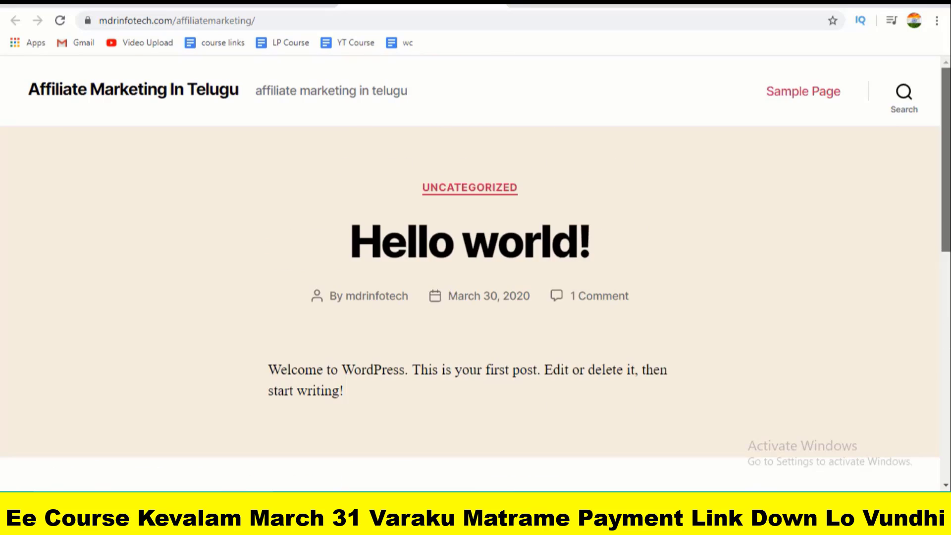
{"action": "left_click", "coordinate": [253, 4]}
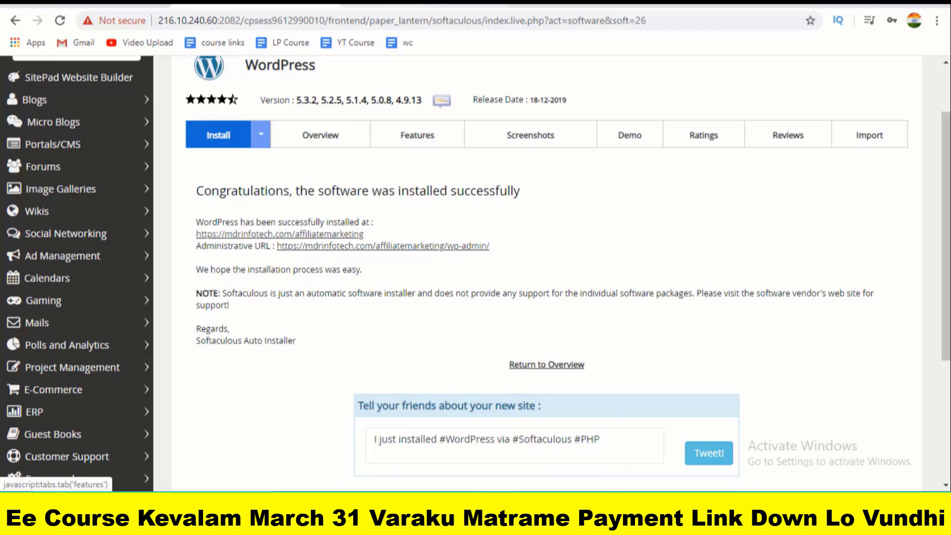
{"action": "left_click", "coordinate": [426, 5]}
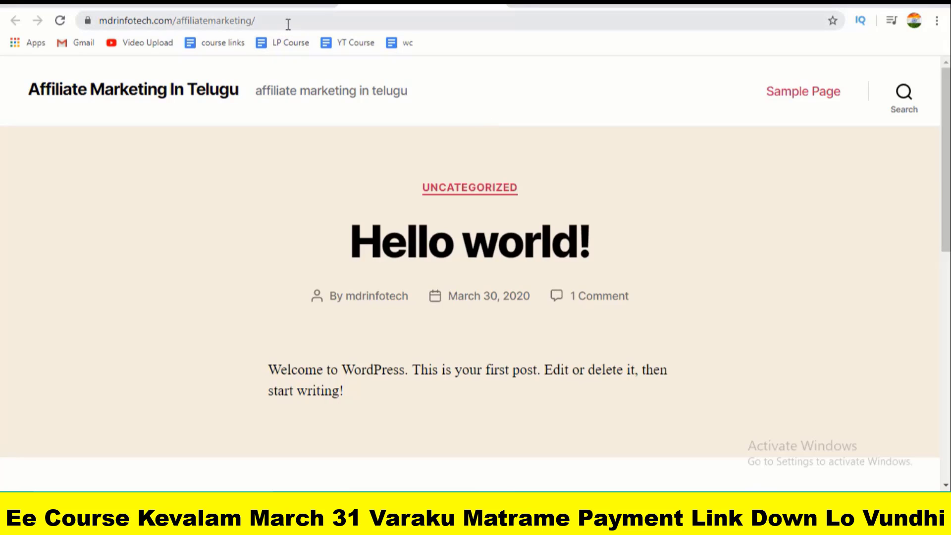
{"action": "left_click", "coordinate": [252, 5]}
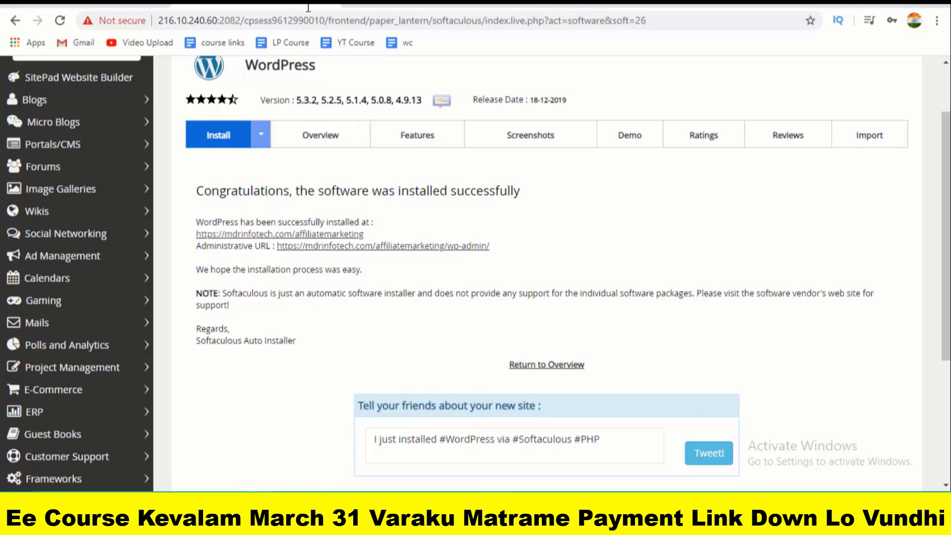
{"action": "scroll", "coordinate": [940, 216], "scroll_direction": "down", "scroll_amount": 4}
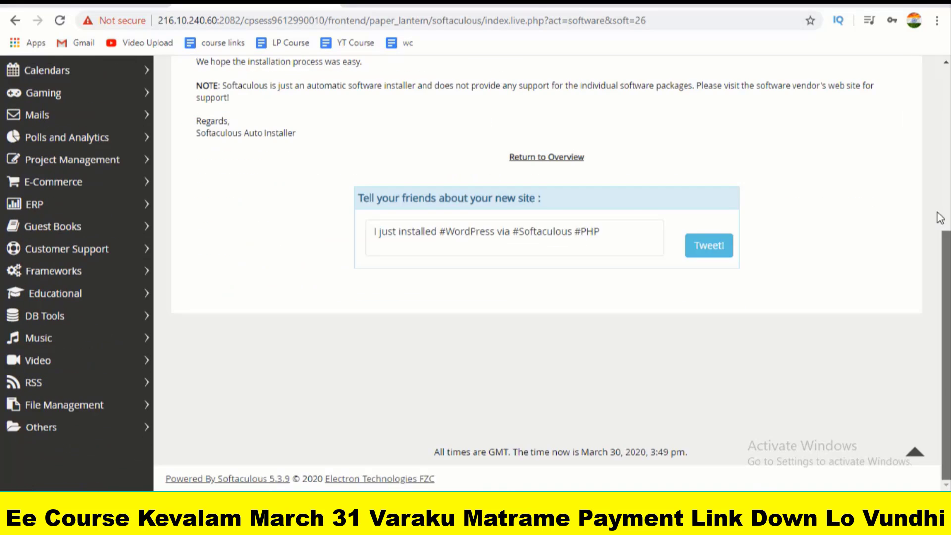
{"action": "scroll", "coordinate": [941, 216], "scroll_direction": "up", "scroll_amount": 5}
{"action": "left_click", "coordinate": [329, 4]}
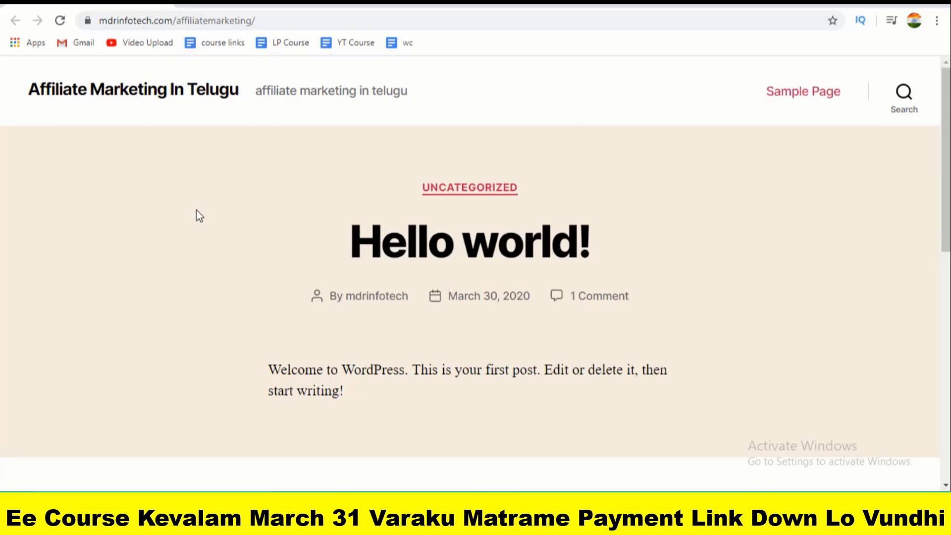
{"action": "left_click", "coordinate": [324, 21]}
- Append 'wp-admin' to the affiliatemarketing site address and load it
{"action": "left_click", "coordinate": [323, 22]}
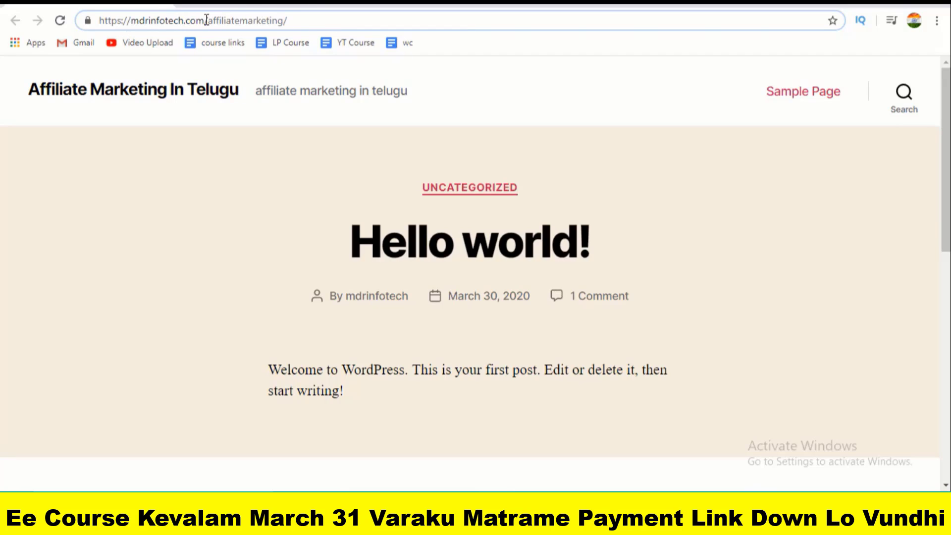
{"action": "left_click_drag", "start_coordinate": [208, 20], "coordinate": [386, 46]}
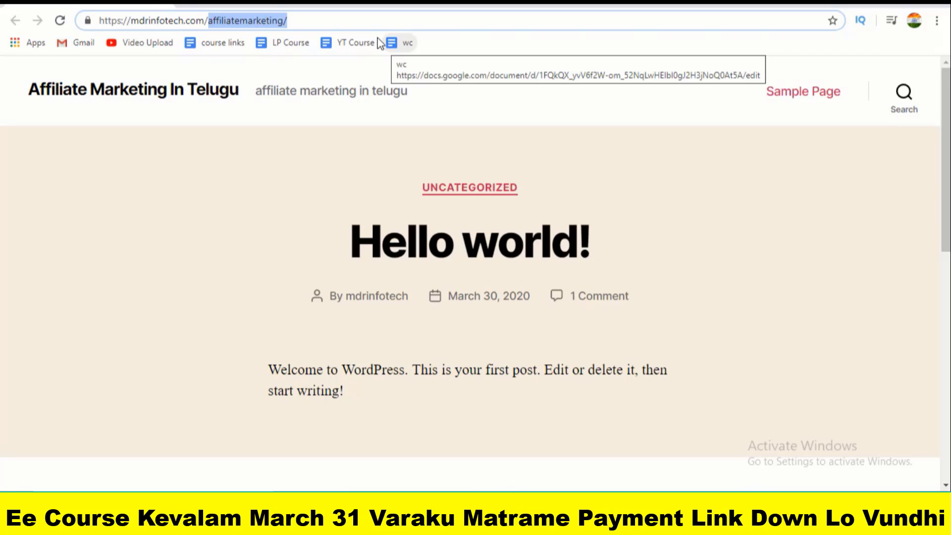
{"action": "left_click", "coordinate": [339, 18]}
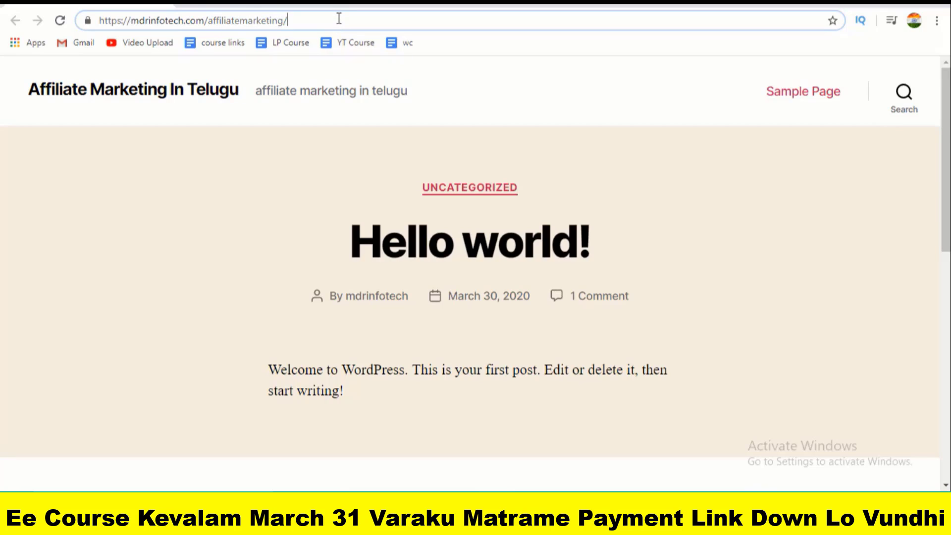
{"action": "type", "text": "wp-"}
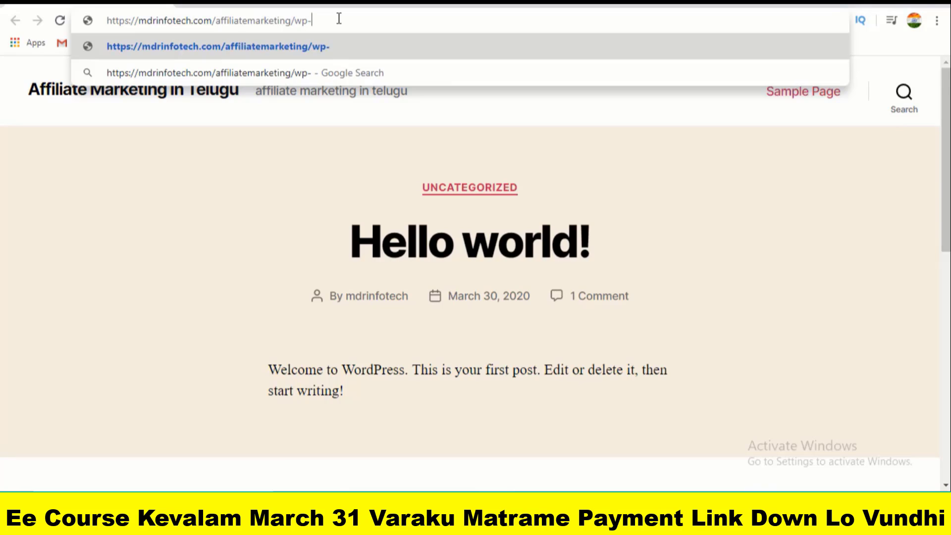
{"action": "type", "text": "admo"}
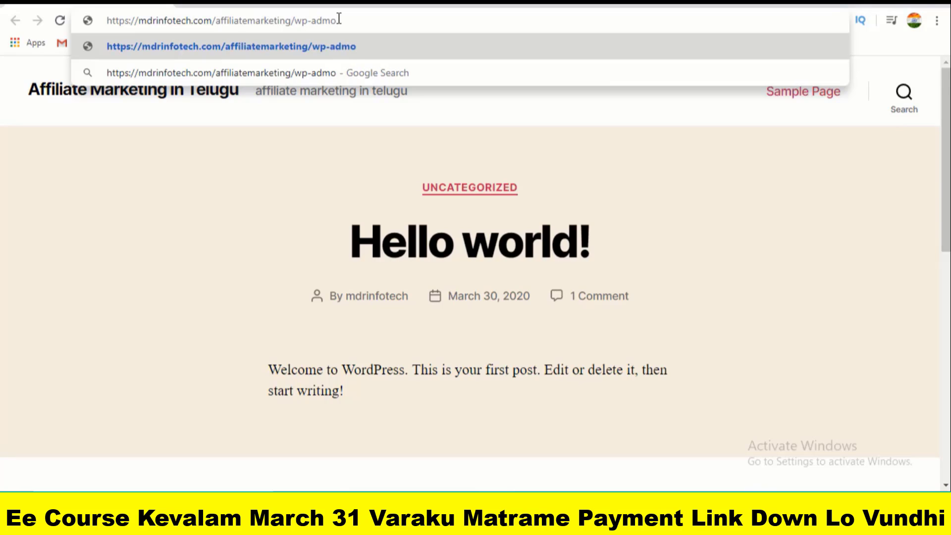
{"action": "key", "text": "BackSpace"}
{"action": "type", "text": "in"}
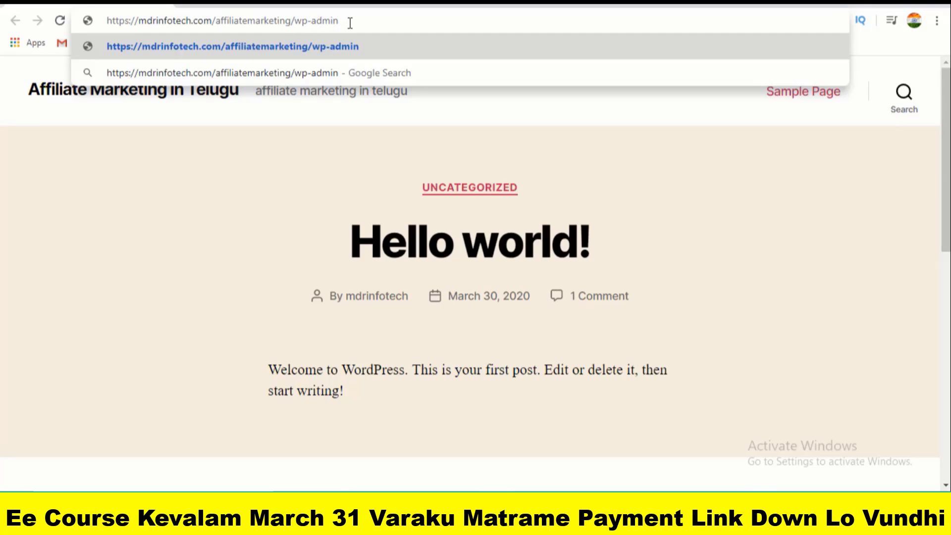
{"action": "key", "text": "Return"}
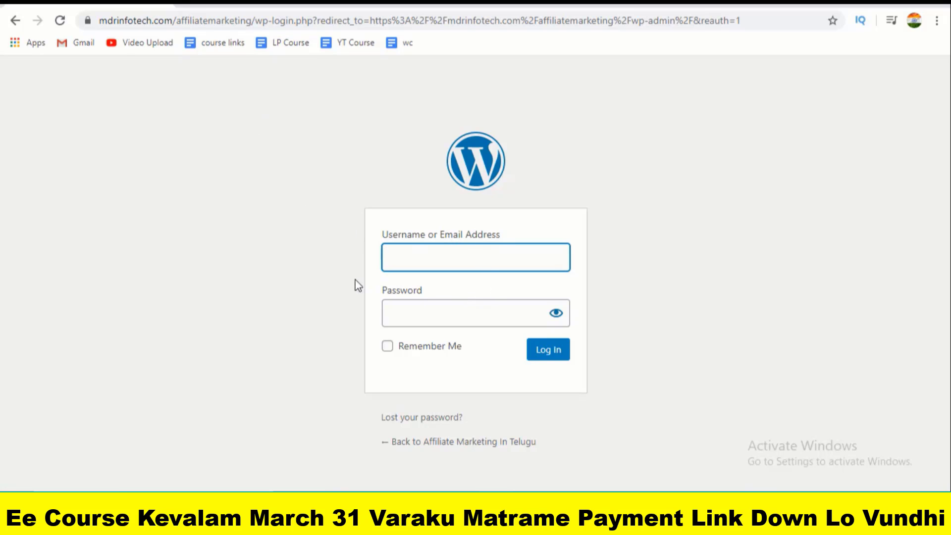
- Log in to the WordPress admin with the administrator username and password
{"action": "type", "text": "mdrinfotech"}
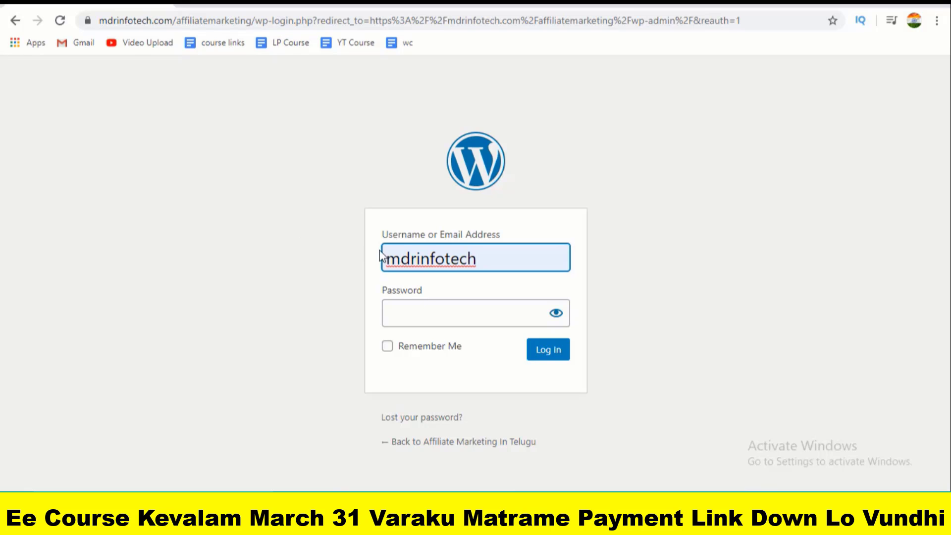
{"action": "left_click", "coordinate": [413, 315]}
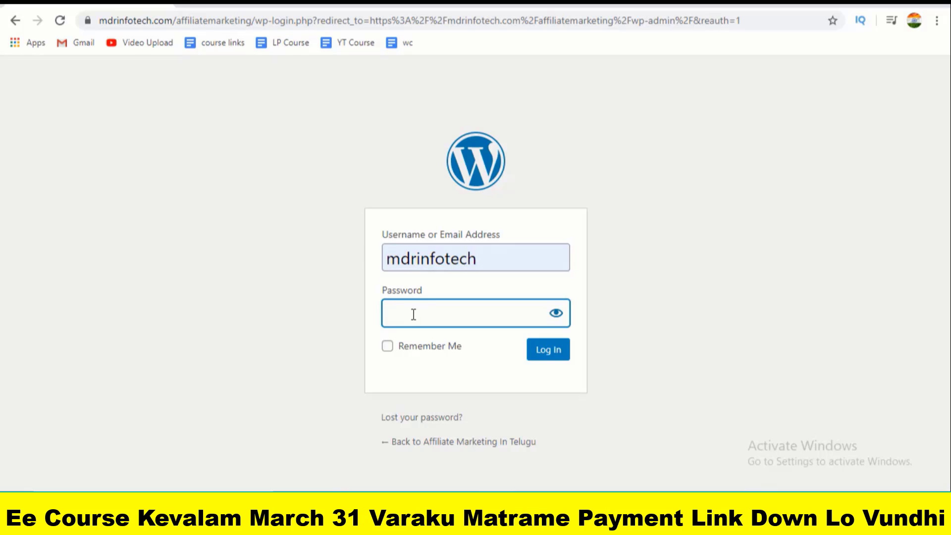
{"action": "type", "text": "•••••••••"}
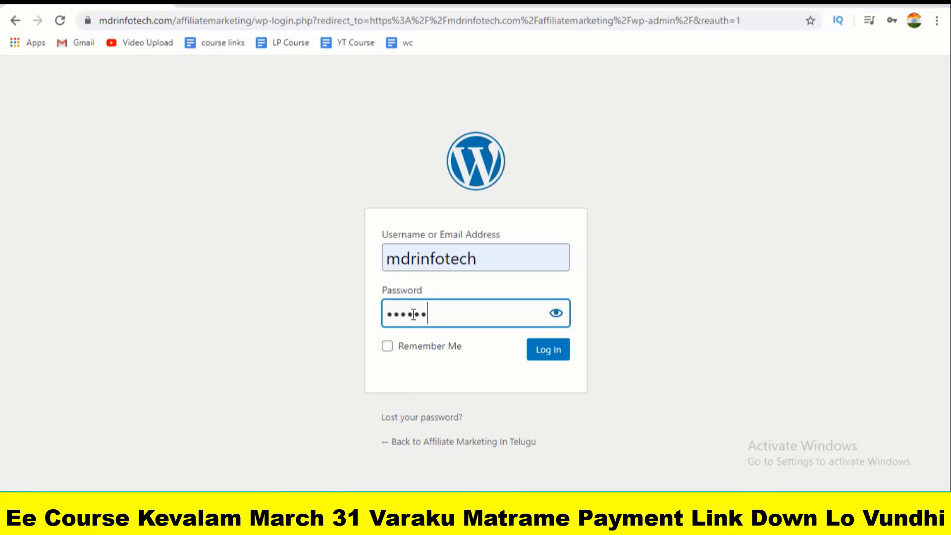
{"action": "type", "text": "••••••••••••"}
{"action": "left_click", "coordinate": [559, 353]}
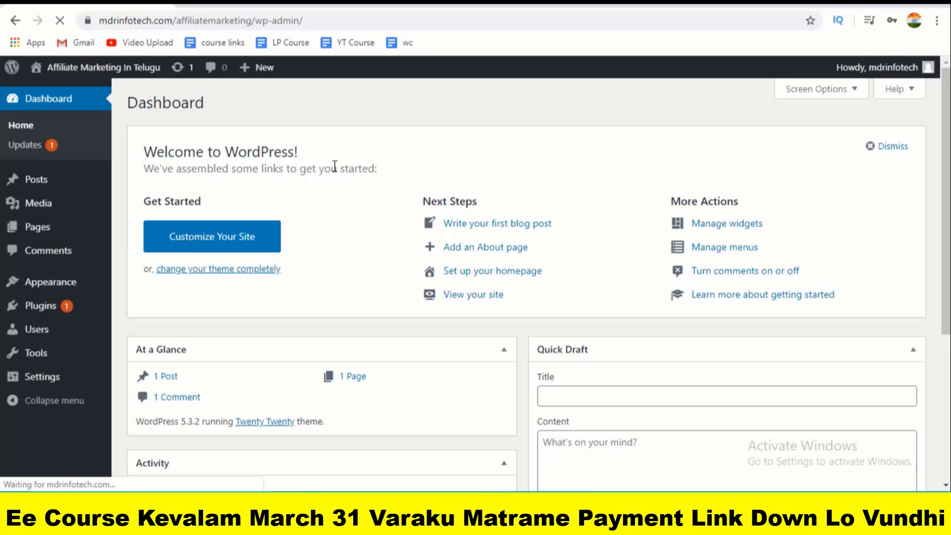
- Save the WordPress login in Chrome's password manager
{"action": "scroll", "coordinate": [525, 297], "scroll_direction": "down", "scroll_amount": 5}
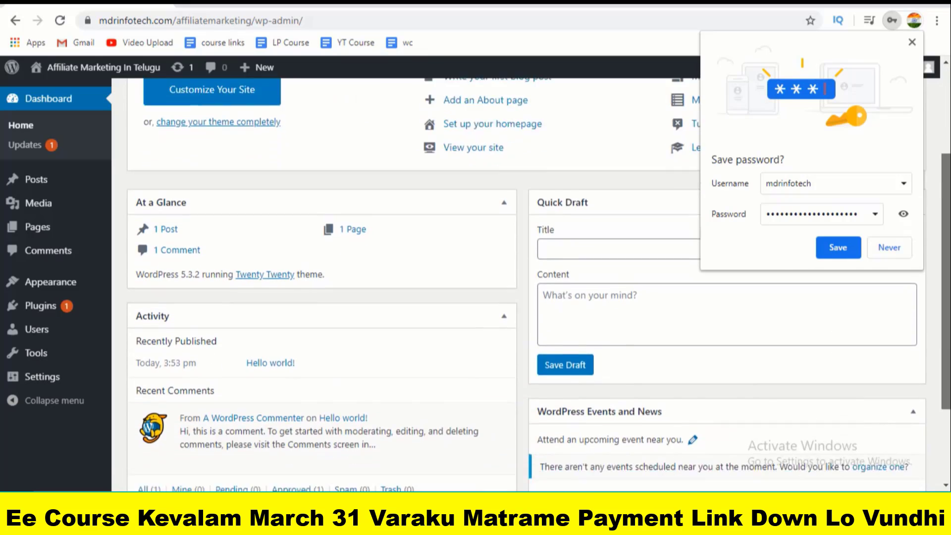
{"action": "left_click", "coordinate": [826, 247]}
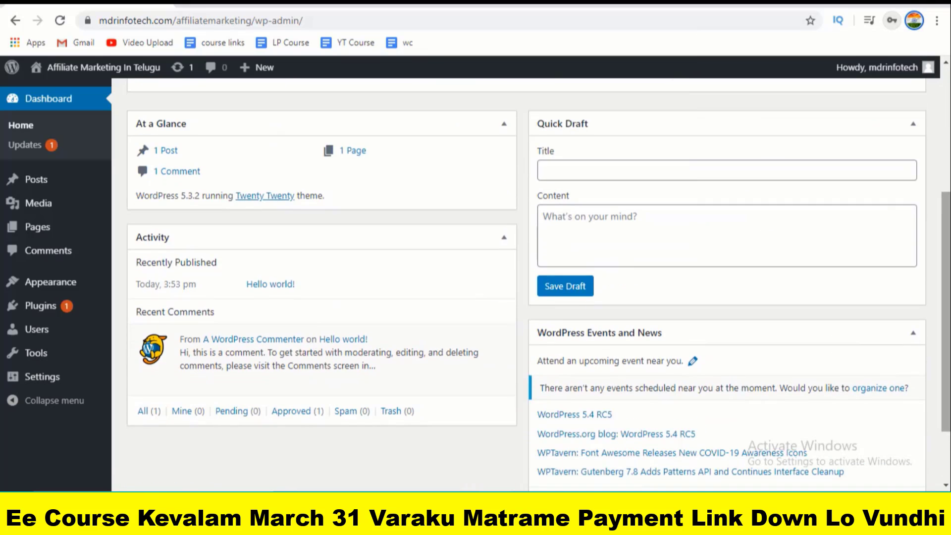
{"action": "scroll", "coordinate": [827, 245], "scroll_direction": "down", "scroll_amount": 2}
{"action": "scroll", "coordinate": [858, 117], "scroll_direction": "up", "scroll_amount": 6}
{"action": "scroll", "coordinate": [858, 117], "scroll_direction": "down", "scroll_amount": 6}
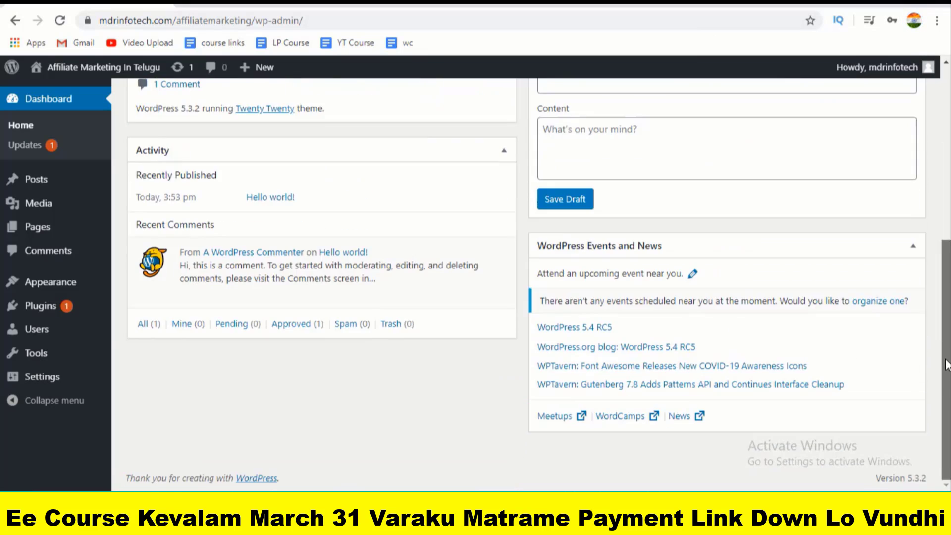
{"action": "scroll", "coordinate": [858, 117], "scroll_direction": "up", "scroll_amount": 6}
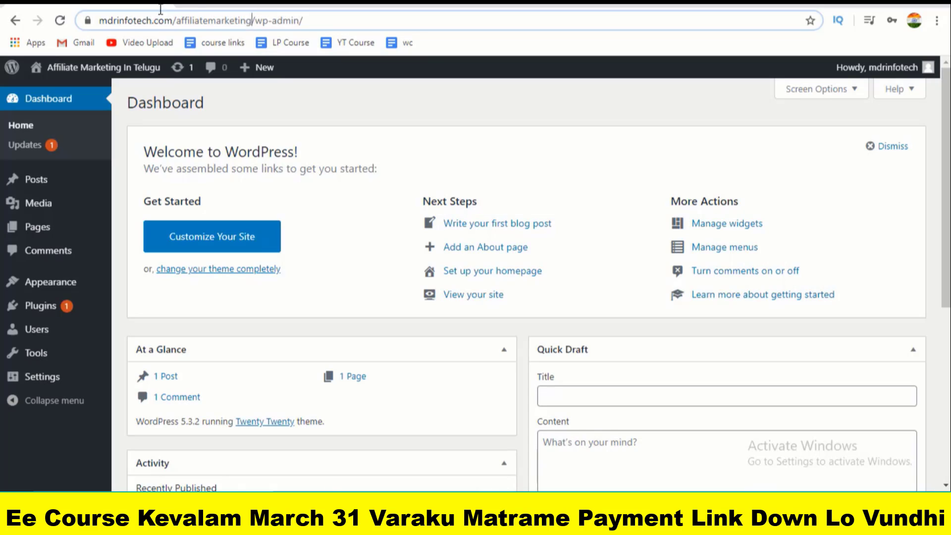
- Load the live site mdrinfotech.com/affiliatemarketing in a new tab, then return to the Dashboard tab
{"action": "left_click_drag", "start_coordinate": [253, 21], "coordinate": [62, 15]}
{"action": "key", "text": "ctrl+c"}
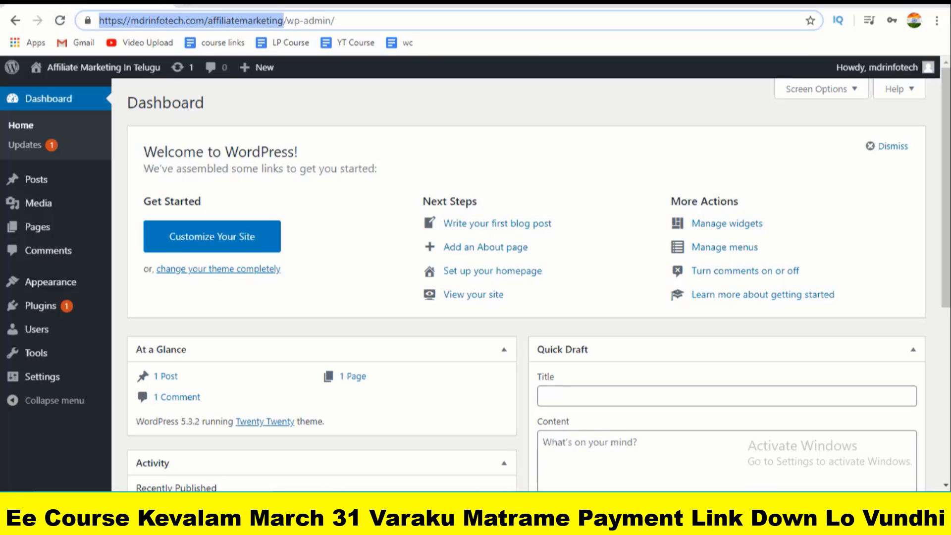
{"action": "left_click", "coordinate": [192, 3]}
{"action": "key", "text": "ctrl+v"}
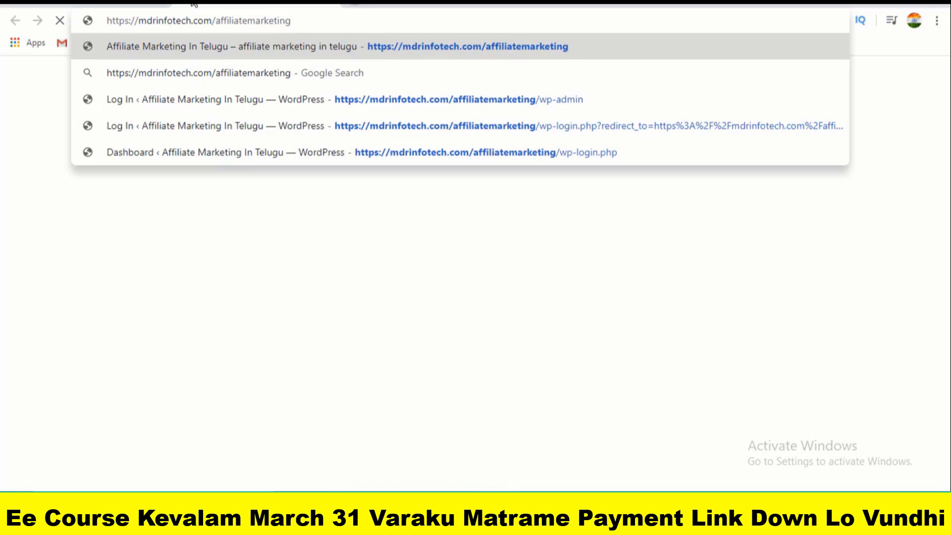
{"action": "key", "text": "Return"}
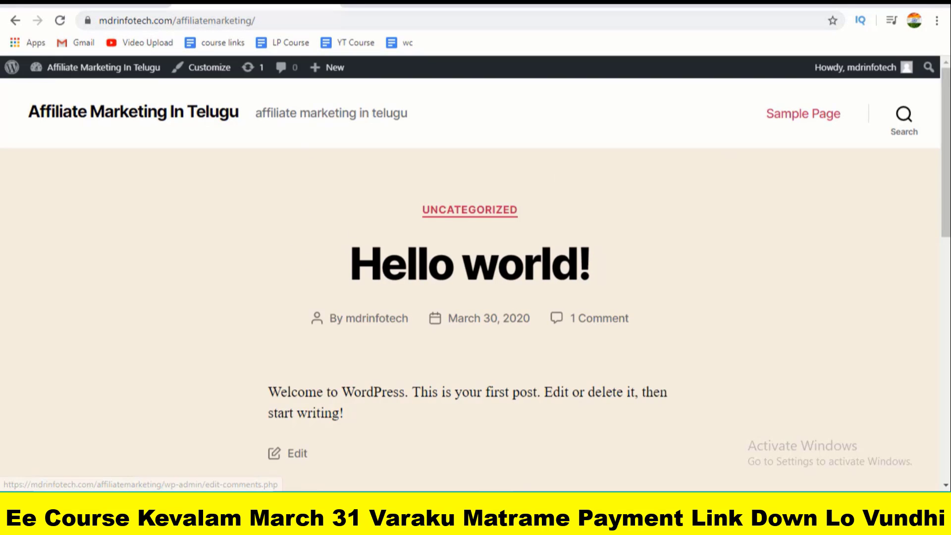
{"action": "mouse_move", "coordinate": [946, 164]}
{"action": "left_mouse_down"}
{"action": "mouse_move", "coordinate": [946, 405]}
{"action": "mouse_move", "coordinate": [946, 164]}
{"action": "left_mouse_up"}
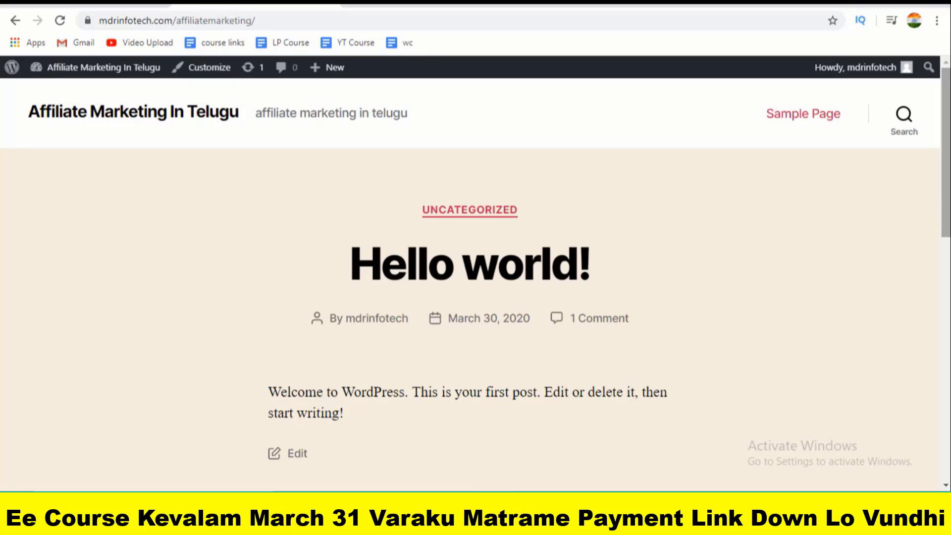
{"action": "left_click", "coordinate": [69, 4]}
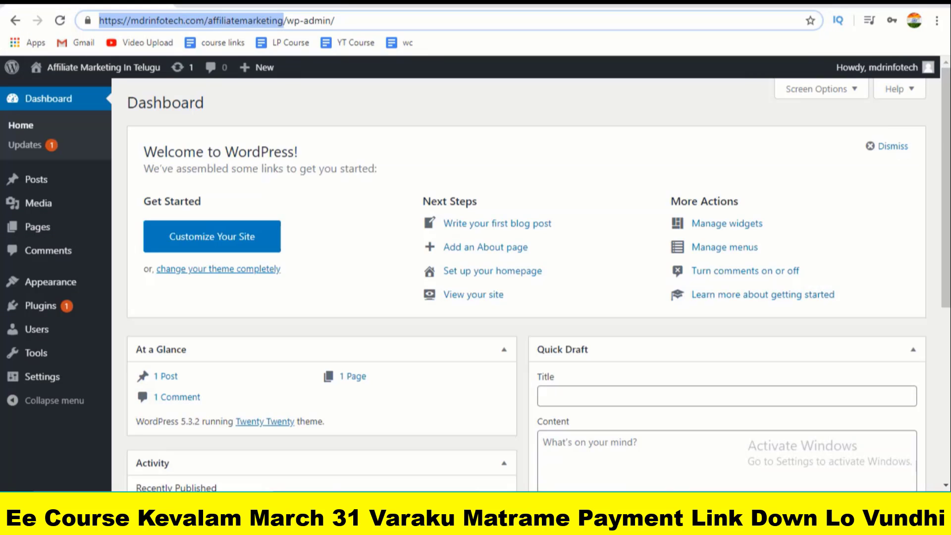
{"action": "left_click", "coordinate": [399, 122]}
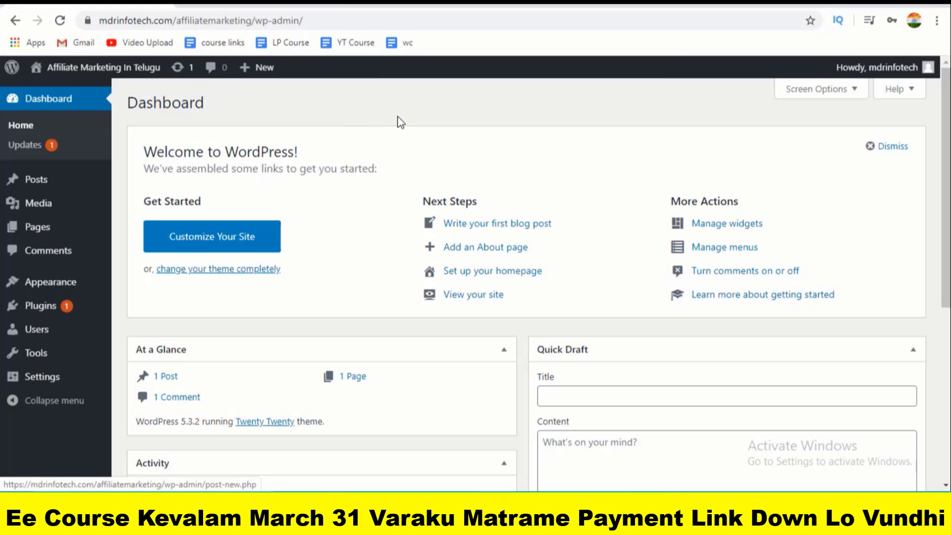